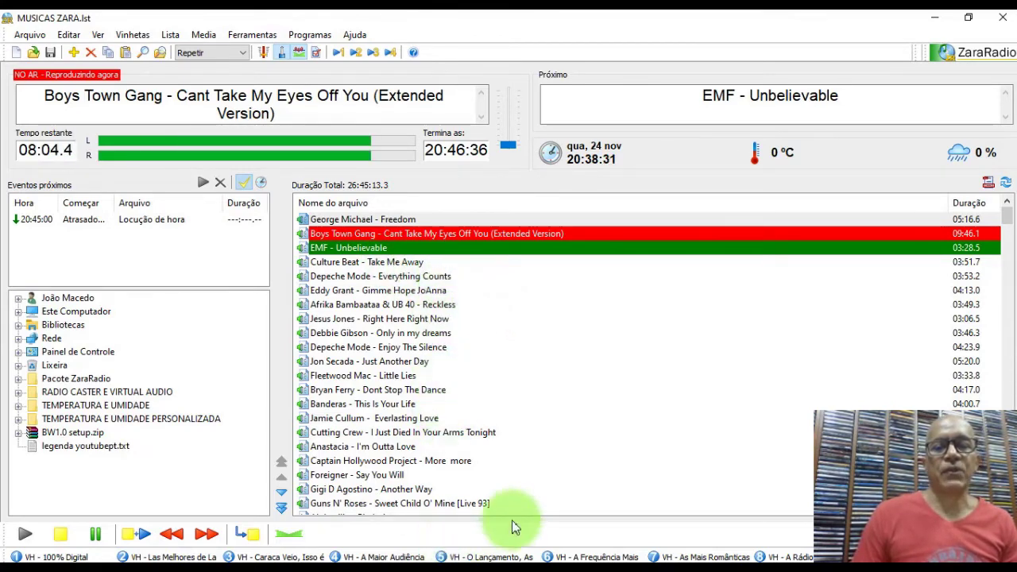
Minimize the radio player and extract BW1.0 setup.zip directly onto the desktop.
{"action": "left_click", "coordinate": [935, 21]}
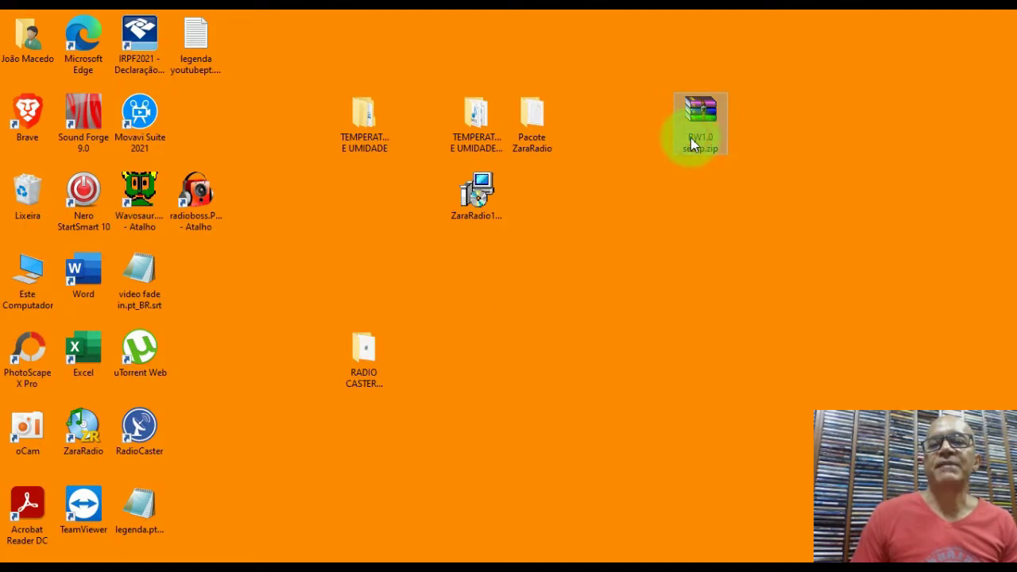
{"action": "left_click", "coordinate": [700, 143]}
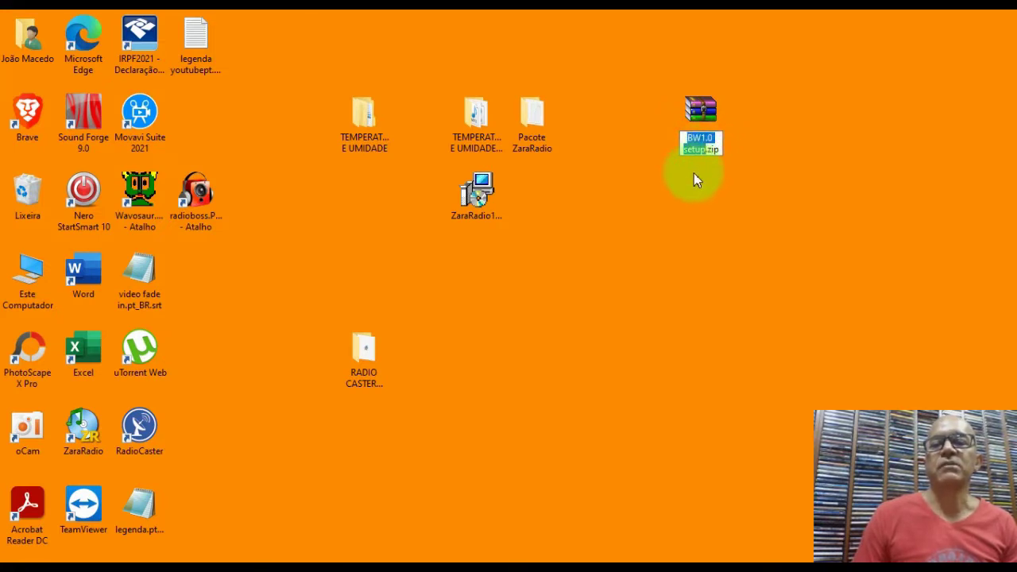
{"action": "key", "text": "Return"}
{"action": "right_click", "coordinate": [688, 137]}
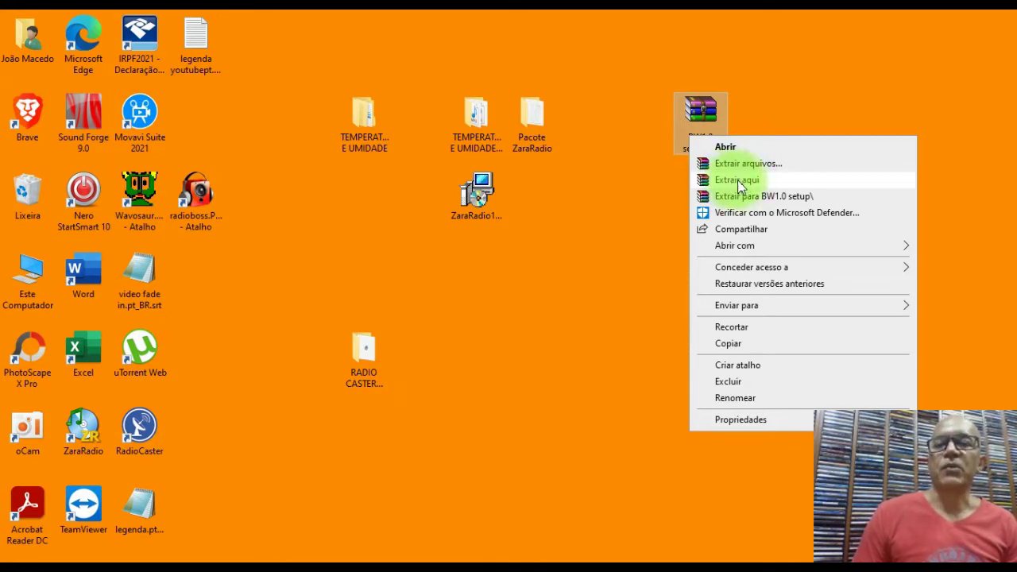
{"action": "left_click", "coordinate": [747, 181]}
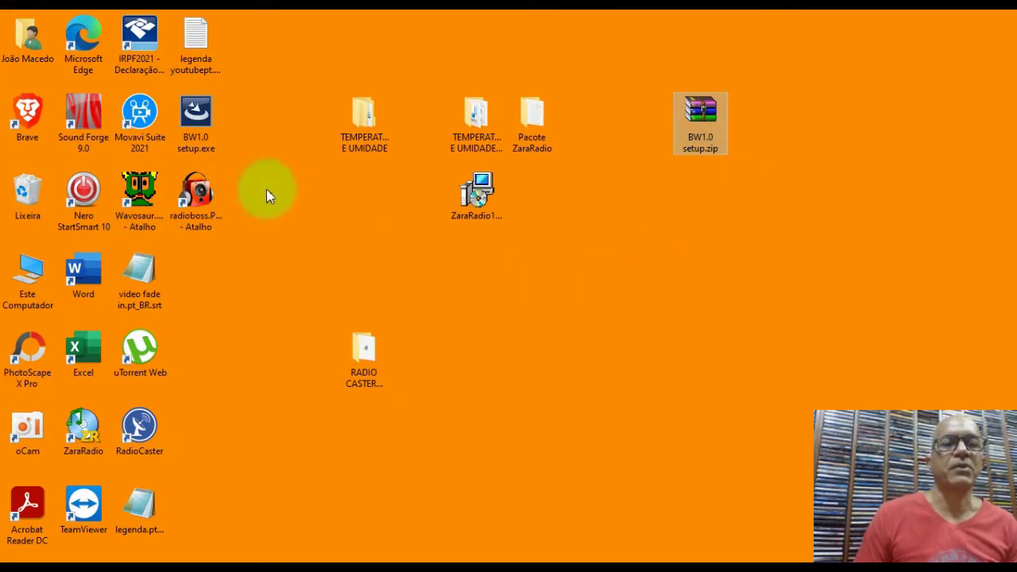
Run BW1.0 setup.exe as administrator and accept the Beautiful Weather licence agreement.
{"action": "right_click", "coordinate": [196, 127]}
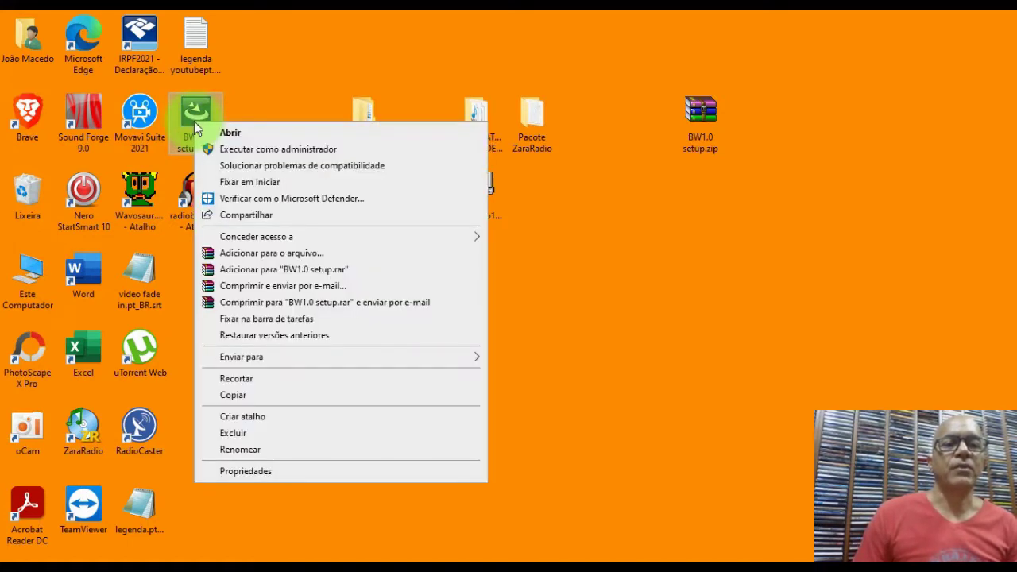
{"action": "left_click", "coordinate": [278, 149]}
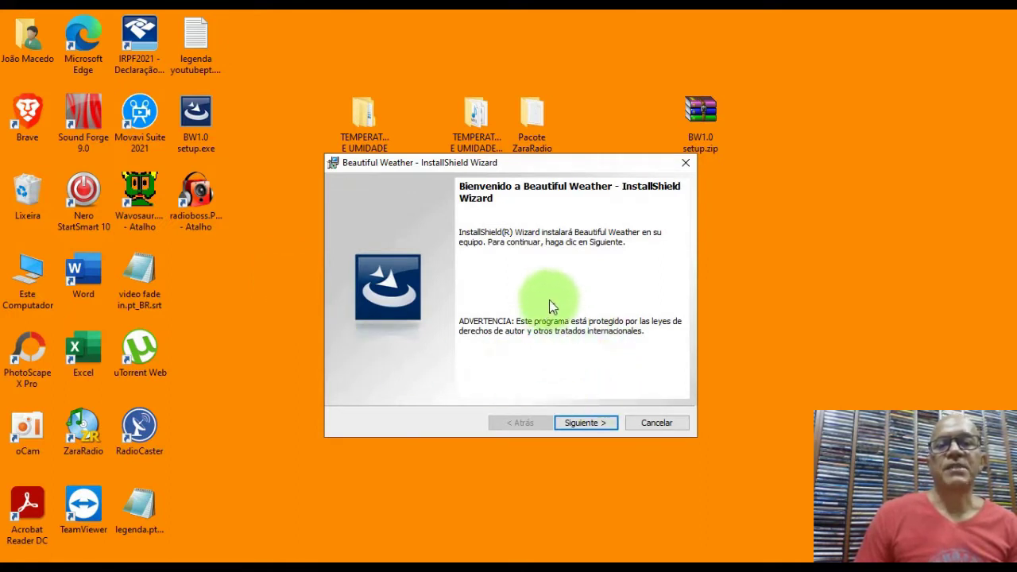
{"action": "left_click", "coordinate": [585, 423]}
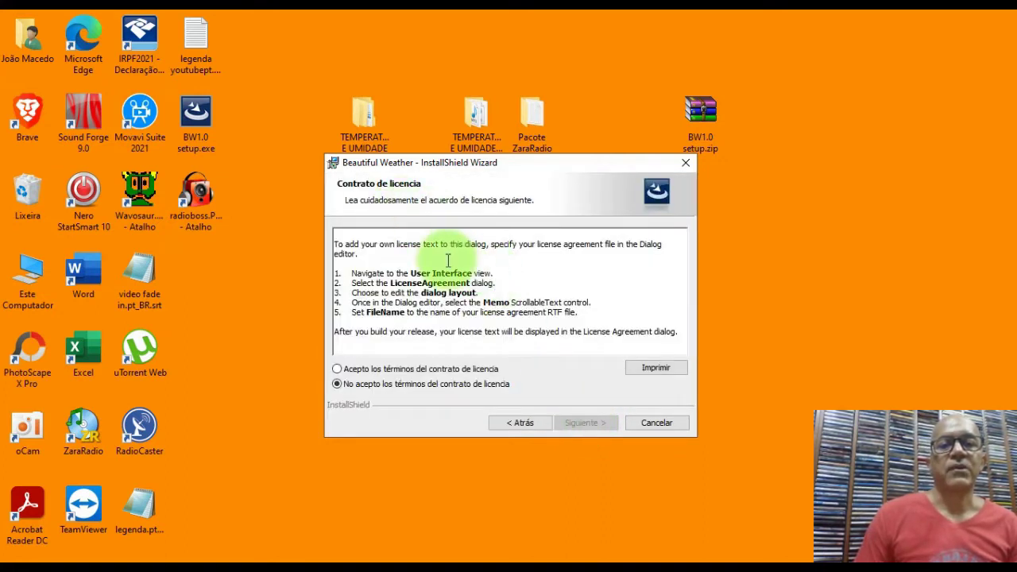
{"action": "left_click", "coordinate": [386, 370]}
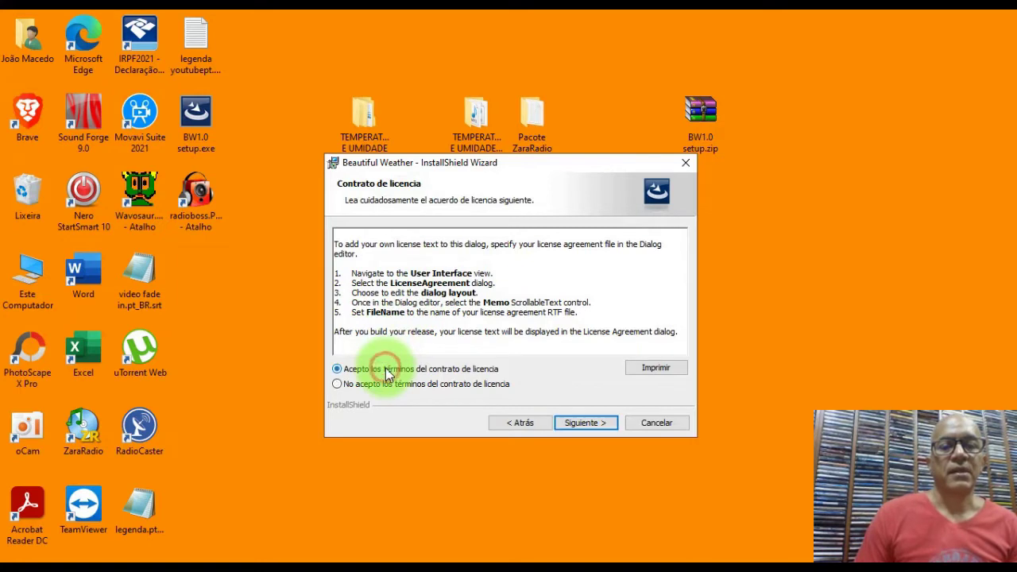
{"action": "left_click", "coordinate": [588, 425]}
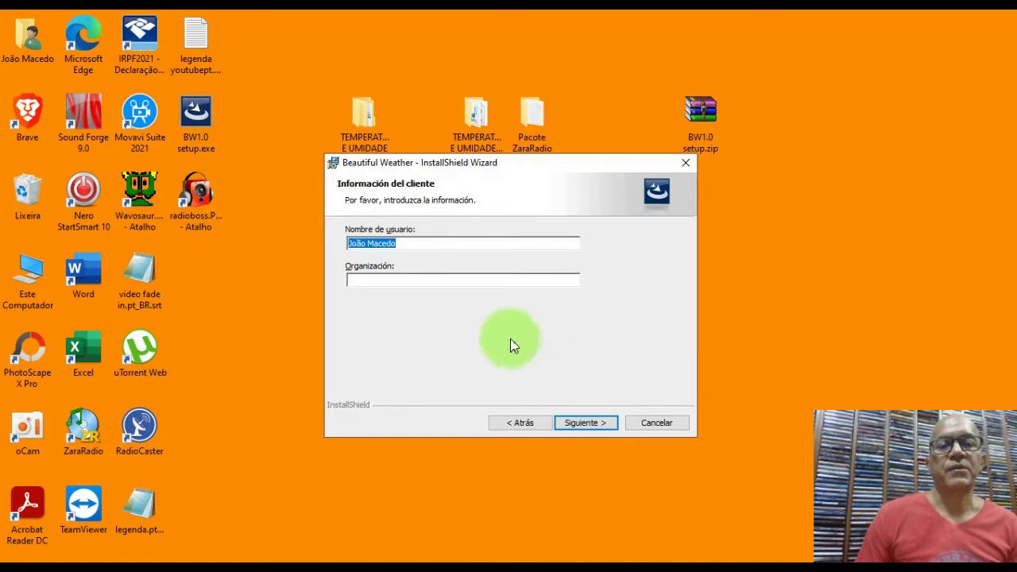
Replace the installer's user name with ZaraRadio and leave the organization empty.
{"action": "left_click", "coordinate": [407, 244]}
{"action": "left_click_drag", "start_coordinate": [407, 244], "coordinate": [335, 243]}
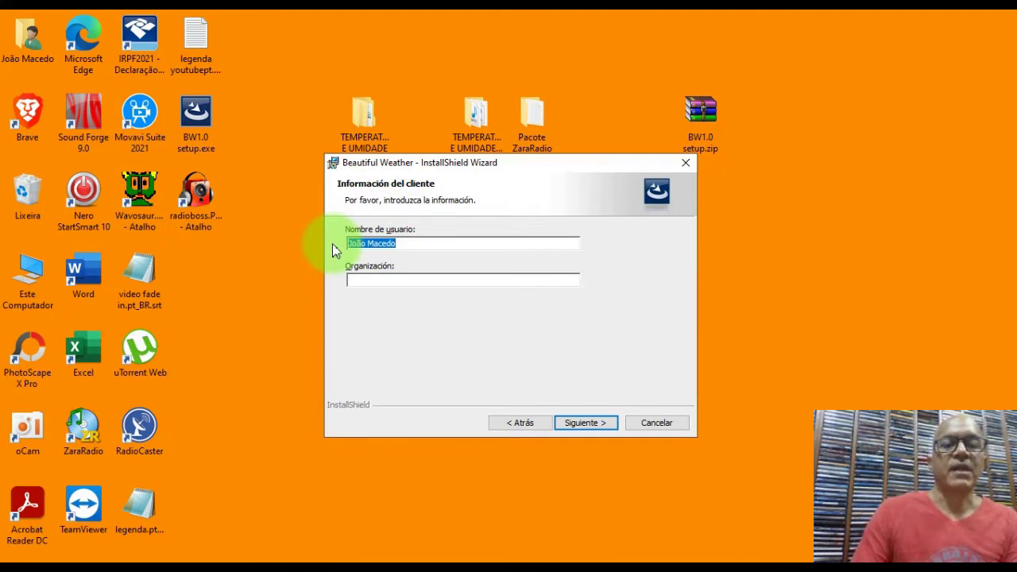
{"action": "type", "text": "Z"}
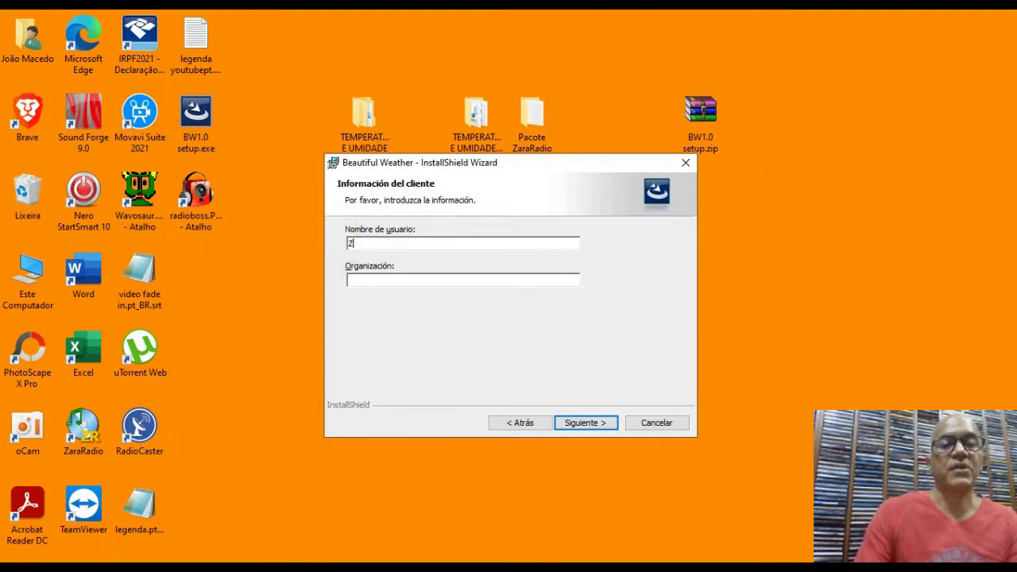
{"action": "type", "text": "araRadio"}
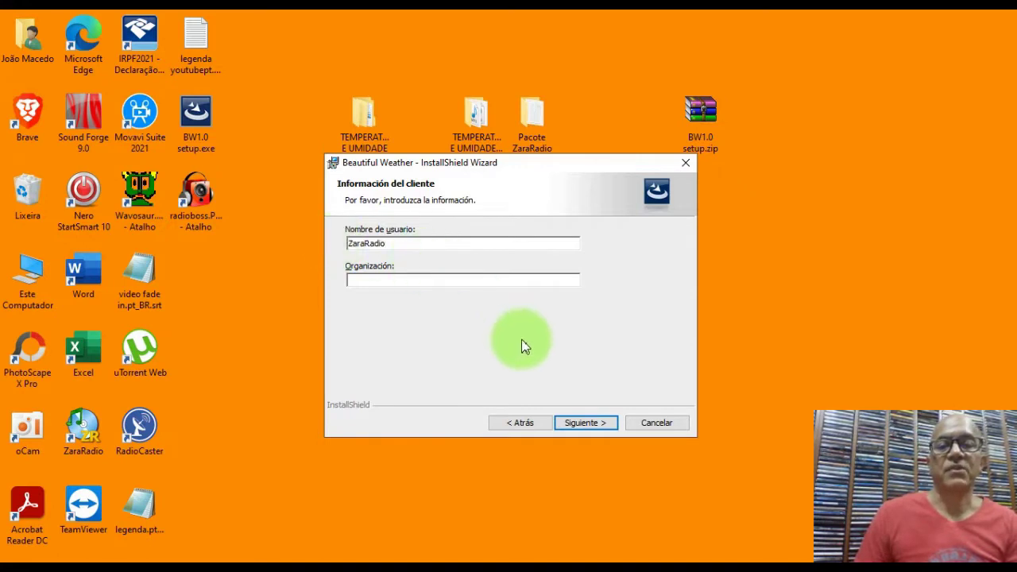
{"action": "left_click", "coordinate": [586, 424]}
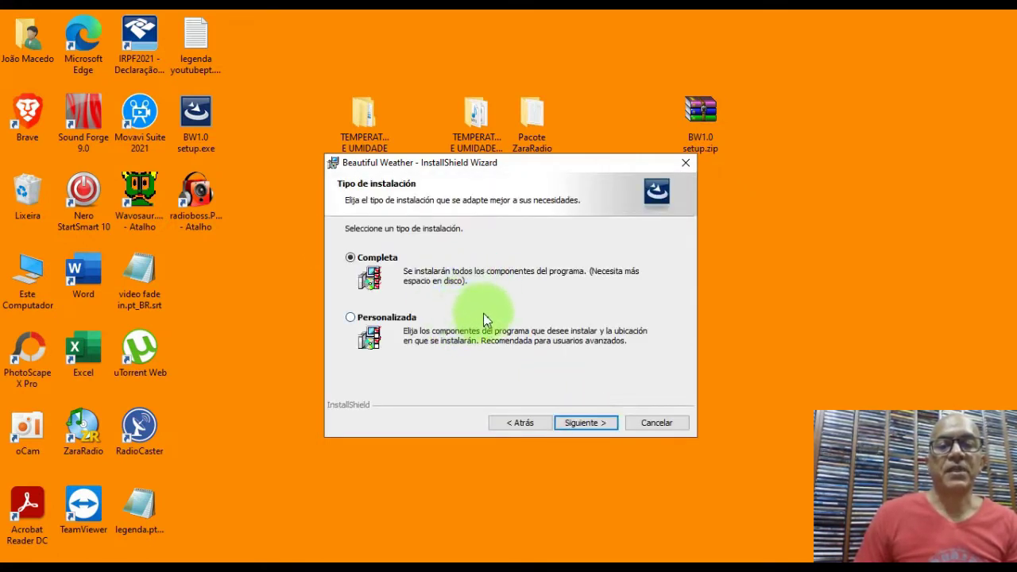
Install Beautiful Weather with the Completa setup type and finish the wizard.
{"action": "left_click", "coordinate": [591, 424]}
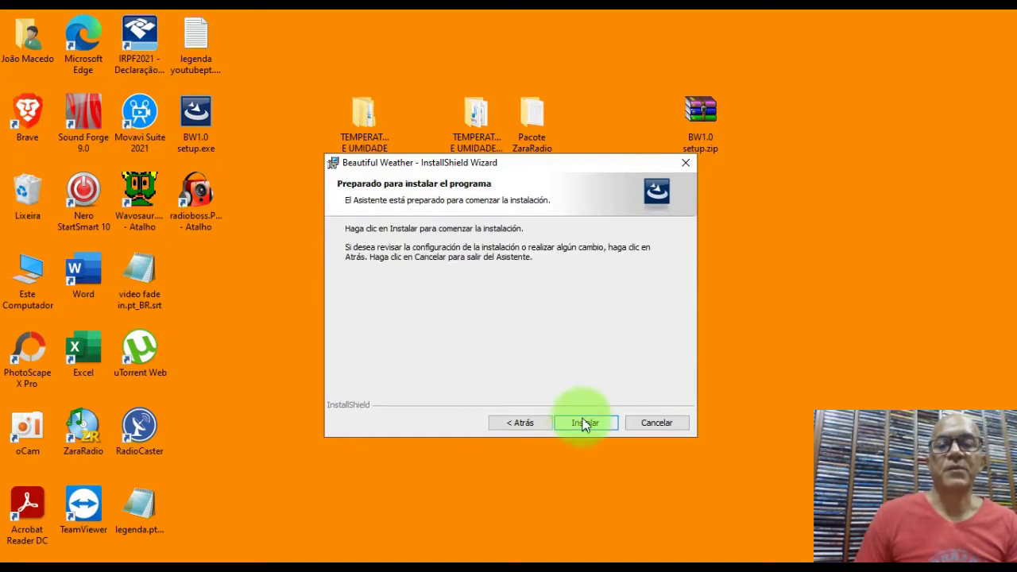
{"action": "left_click", "coordinate": [585, 423]}
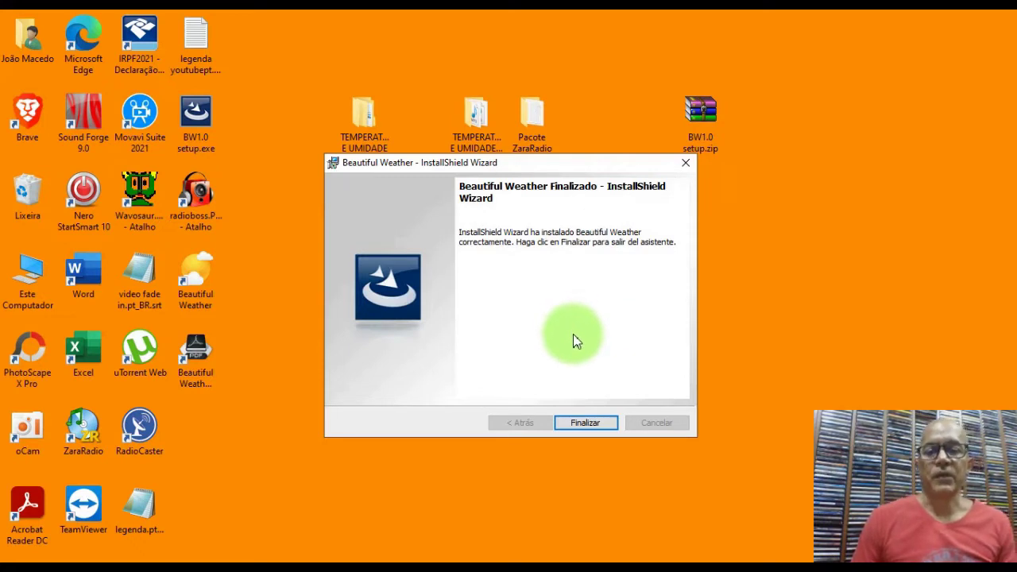
{"action": "left_click", "coordinate": [588, 423]}
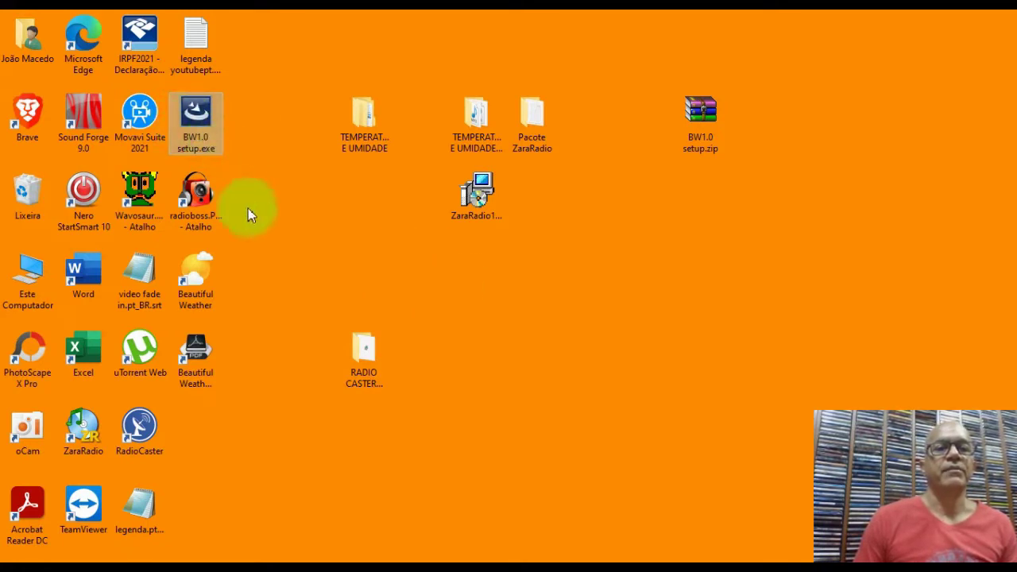
{"action": "left_click", "coordinate": [343, 241]}
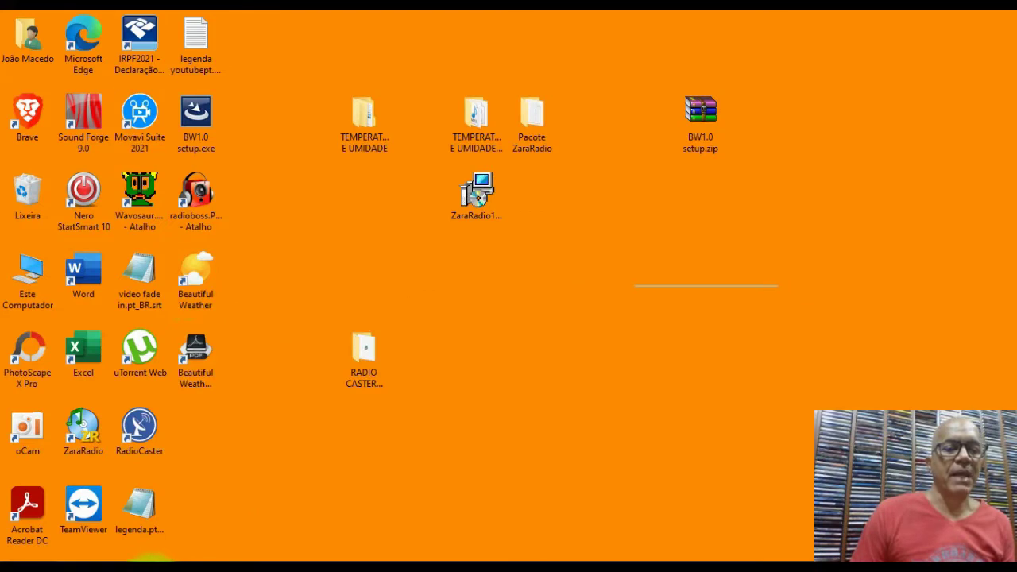
In File Explorer, open the inner Beautiful Weather folder under Arquivos de Programas (x86) on Disco Local (C:).
{"action": "left_click", "coordinate": [111, 564]}
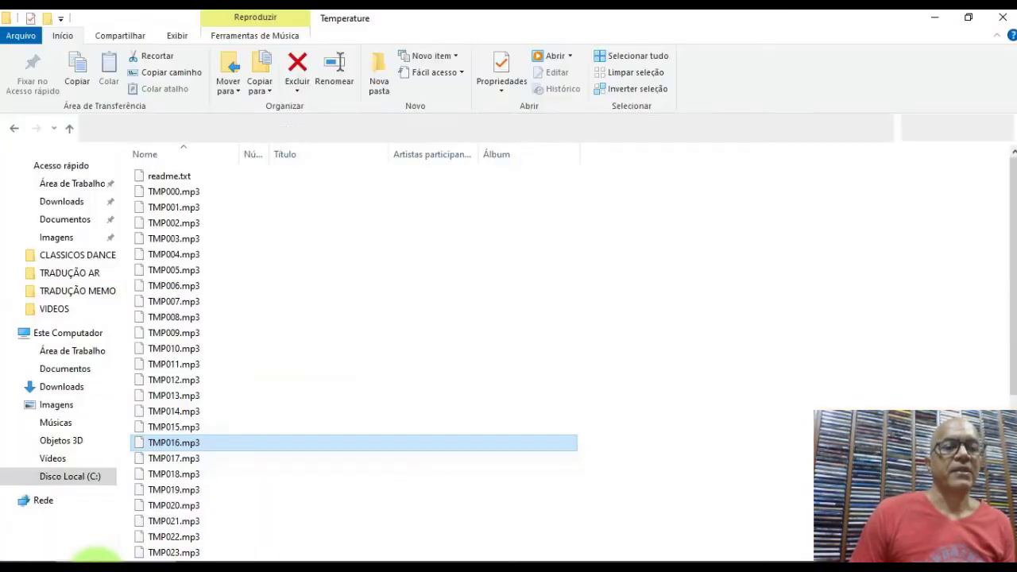
{"action": "left_click", "coordinate": [68, 477]}
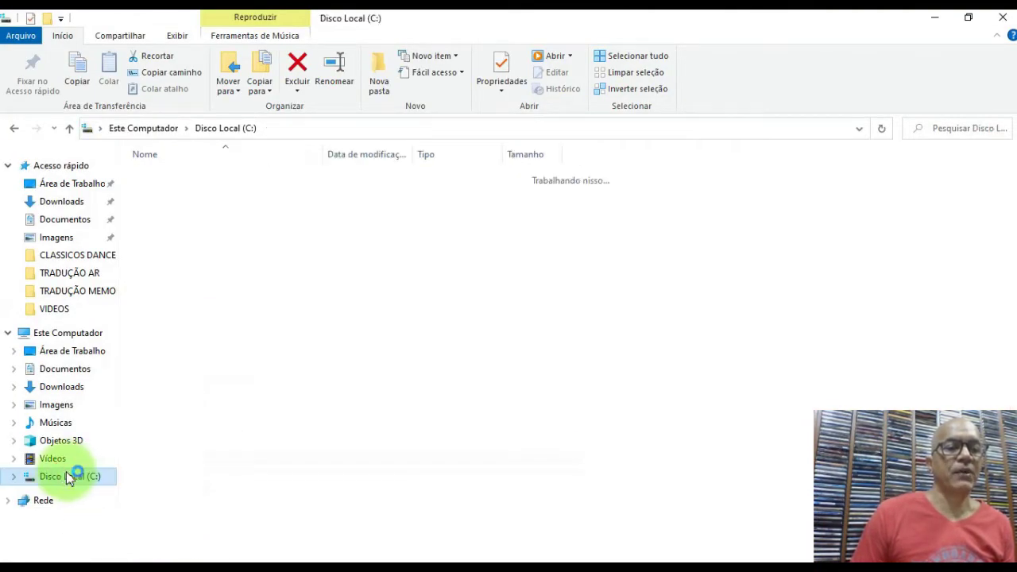
{"action": "left_click", "coordinate": [70, 339]}
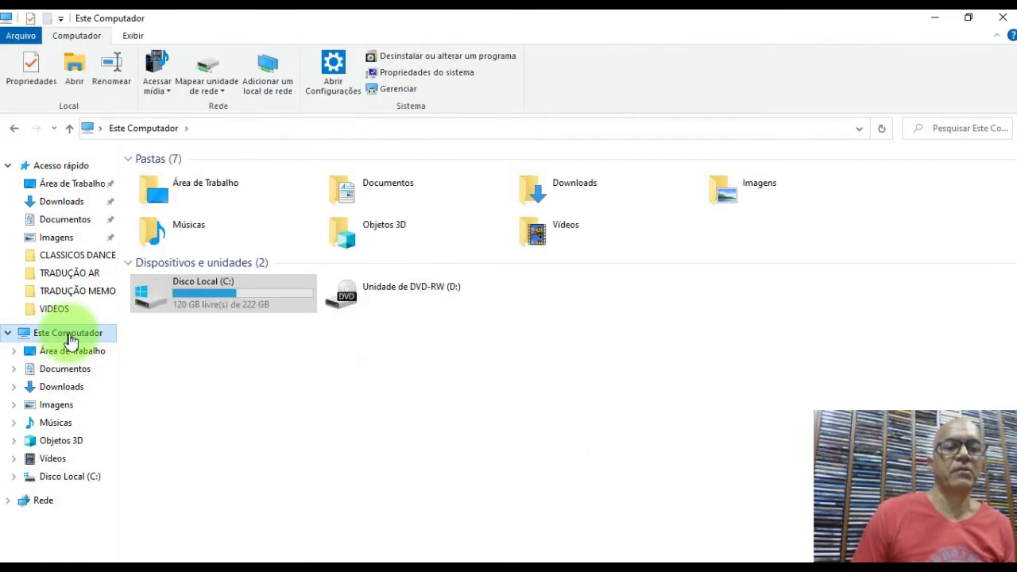
{"action": "left_click", "coordinate": [223, 294]}
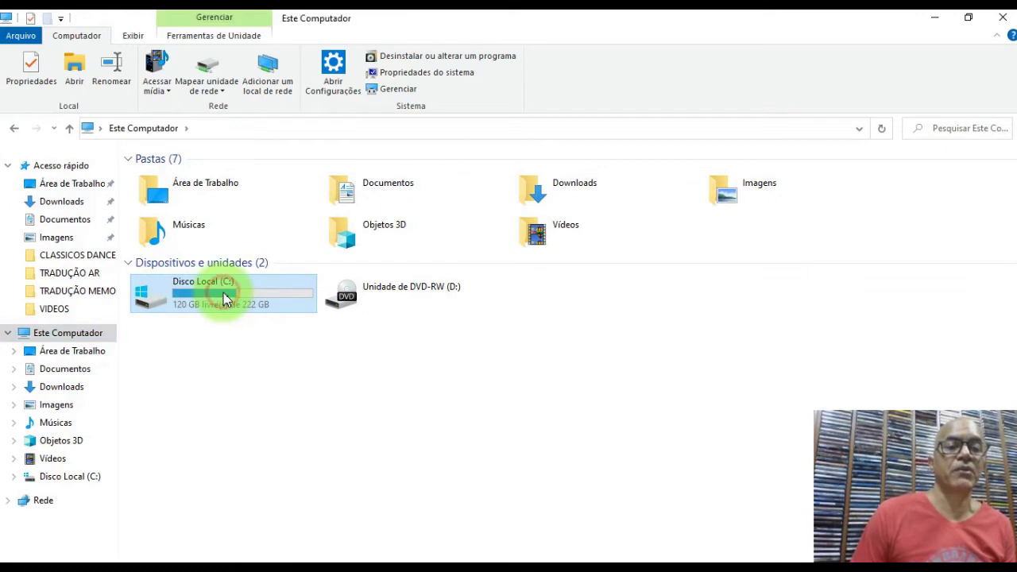
{"action": "double_click", "coordinate": [223, 292]}
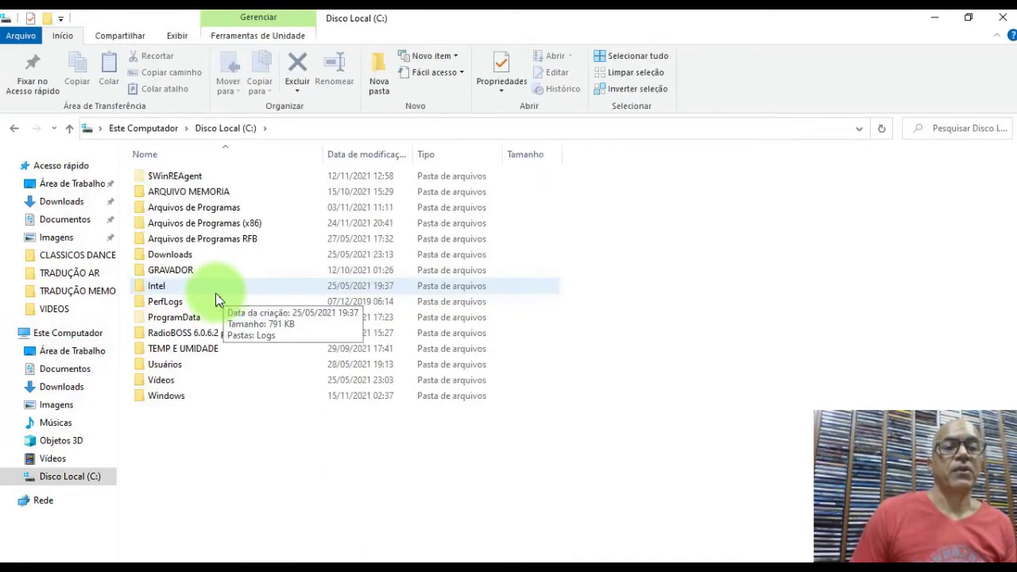
{"action": "left_click", "coordinate": [189, 225]}
{"action": "double_click", "coordinate": [191, 227]}
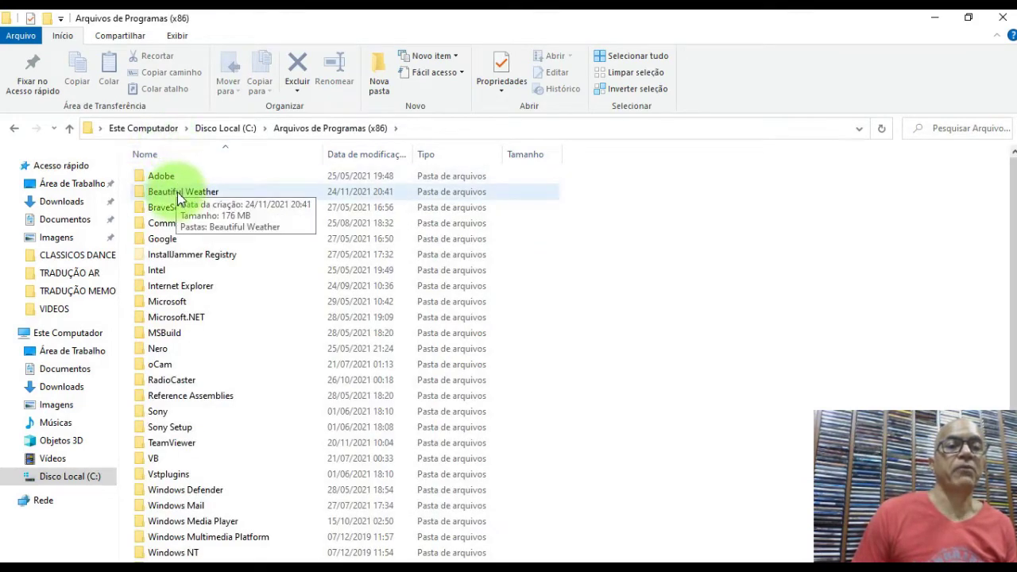
{"action": "left_click", "coordinate": [200, 196]}
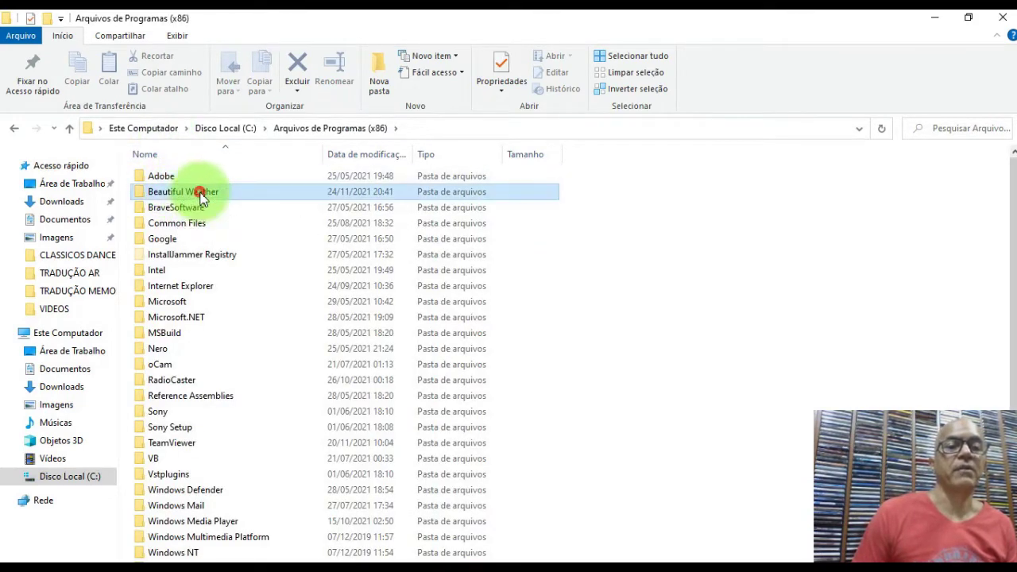
{"action": "double_click", "coordinate": [201, 197]}
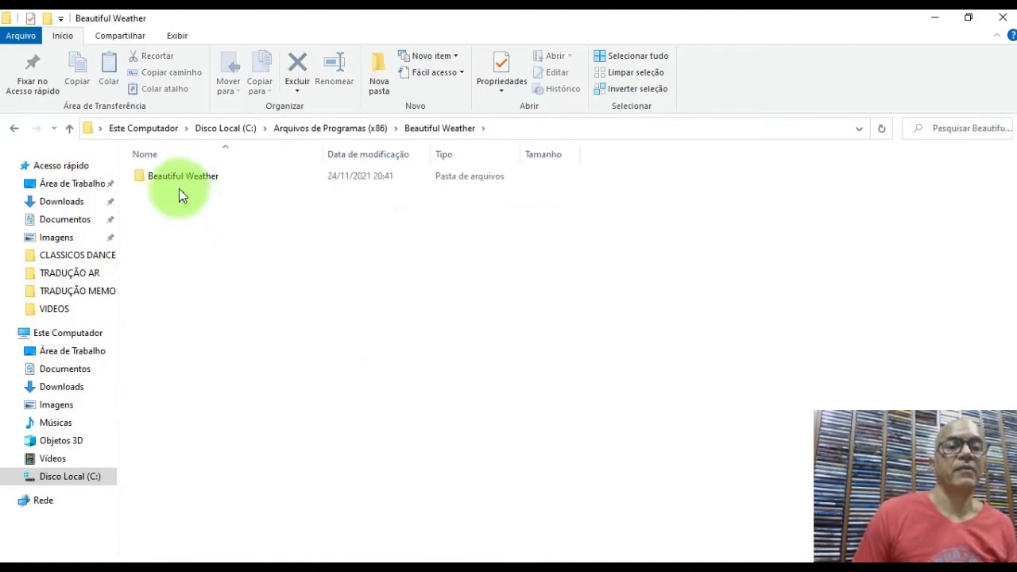
{"action": "left_click", "coordinate": [191, 182]}
{"action": "double_click", "coordinate": [192, 183]}
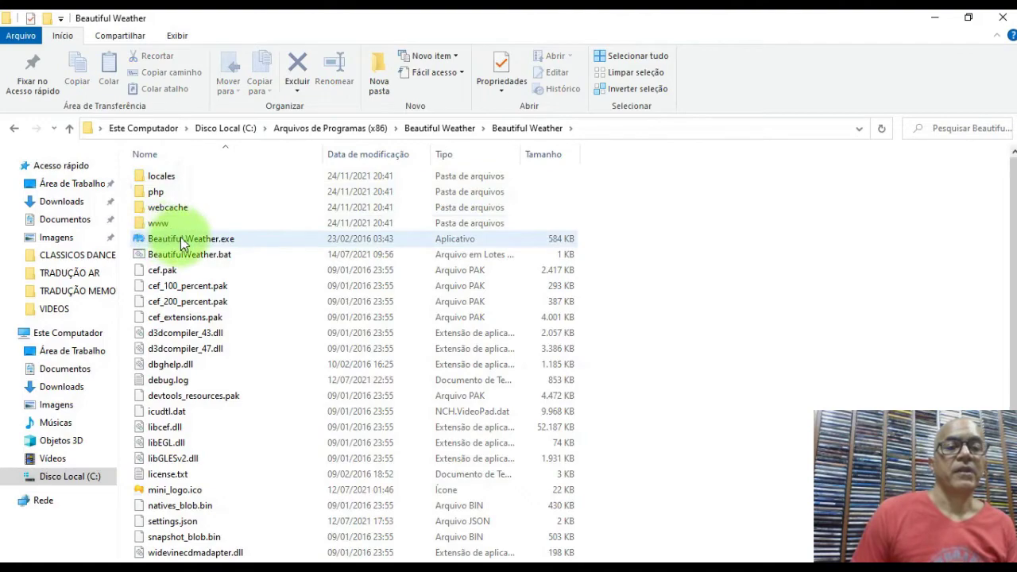
Run Beautiful Weather.exe from its installation folder as administrator.
{"action": "left_click", "coordinate": [178, 246]}
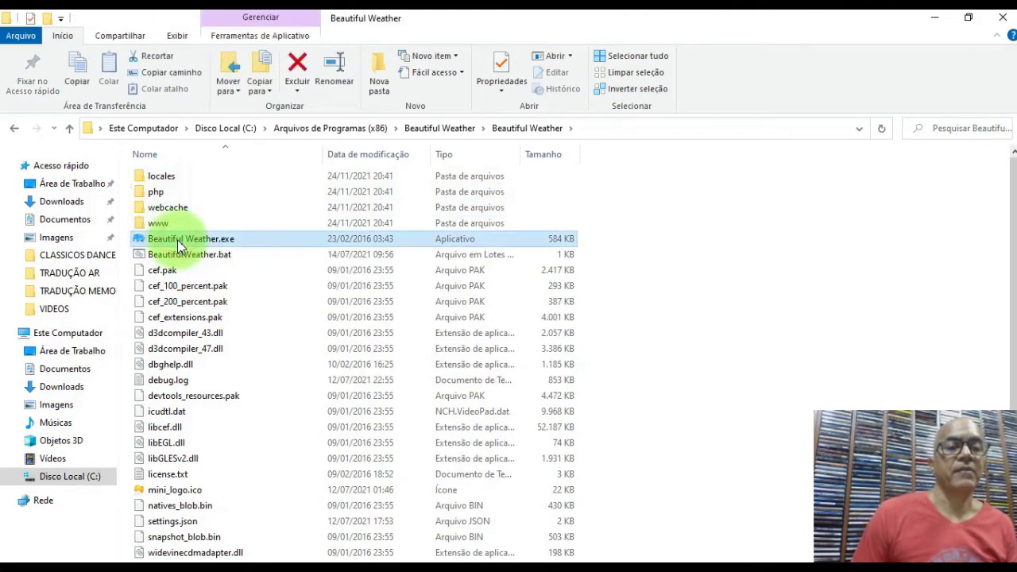
{"action": "double_click", "coordinate": [179, 242]}
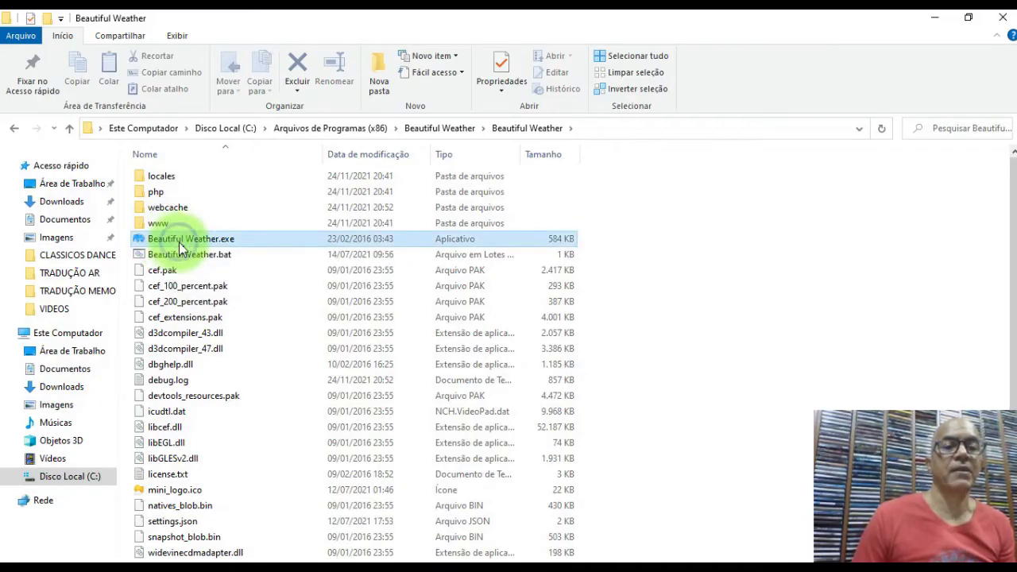
{"action": "right_click", "coordinate": [179, 245]}
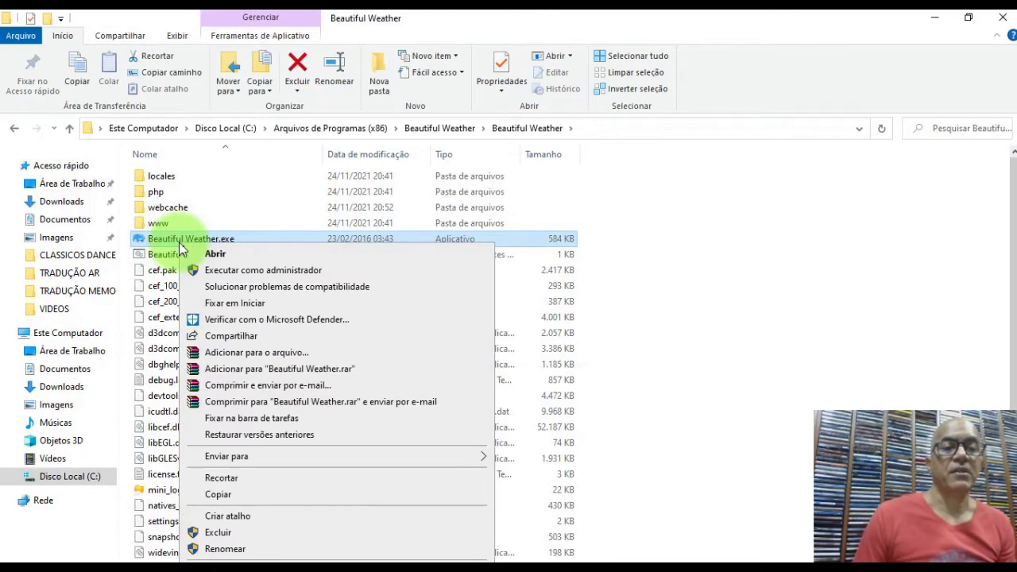
{"action": "left_click", "coordinate": [247, 271]}
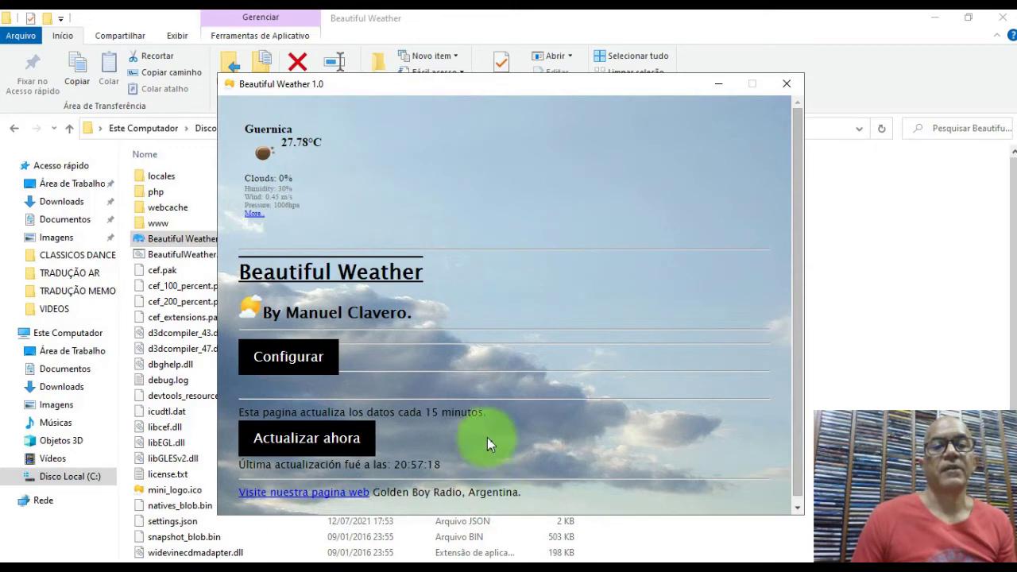
Open the current city's detailed OpenWeather forecast, search for "lins, BR" and choose the first Lins, BR match.
{"action": "left_click", "coordinate": [259, 215]}
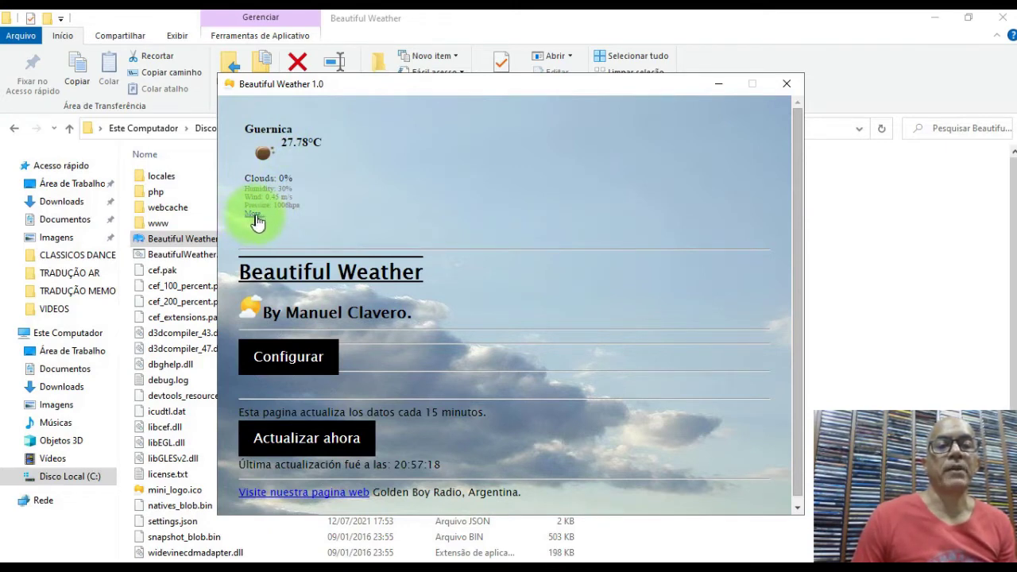
{"action": "left_click", "coordinate": [254, 215]}
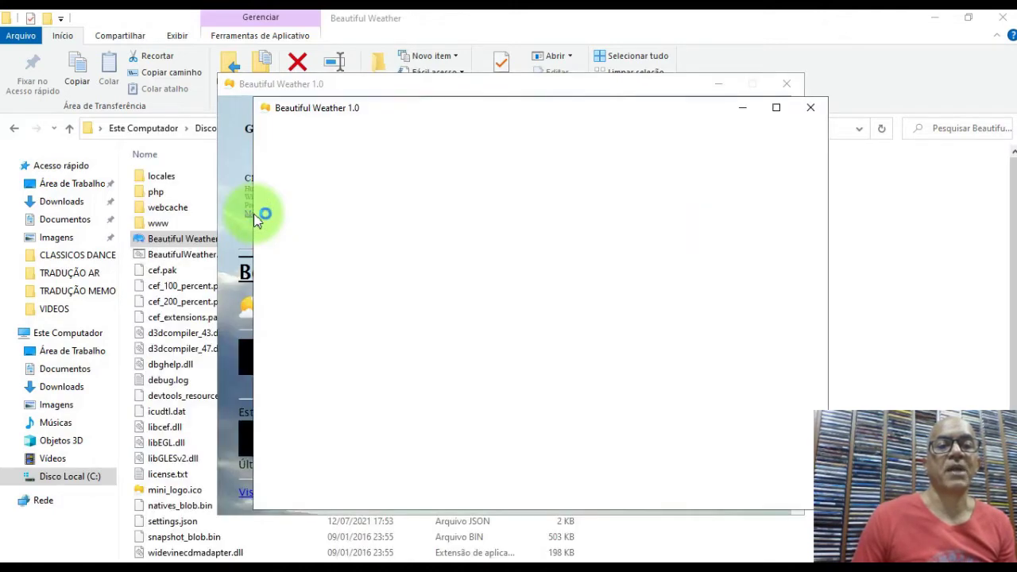
{"action": "left_click", "coordinate": [322, 234]}
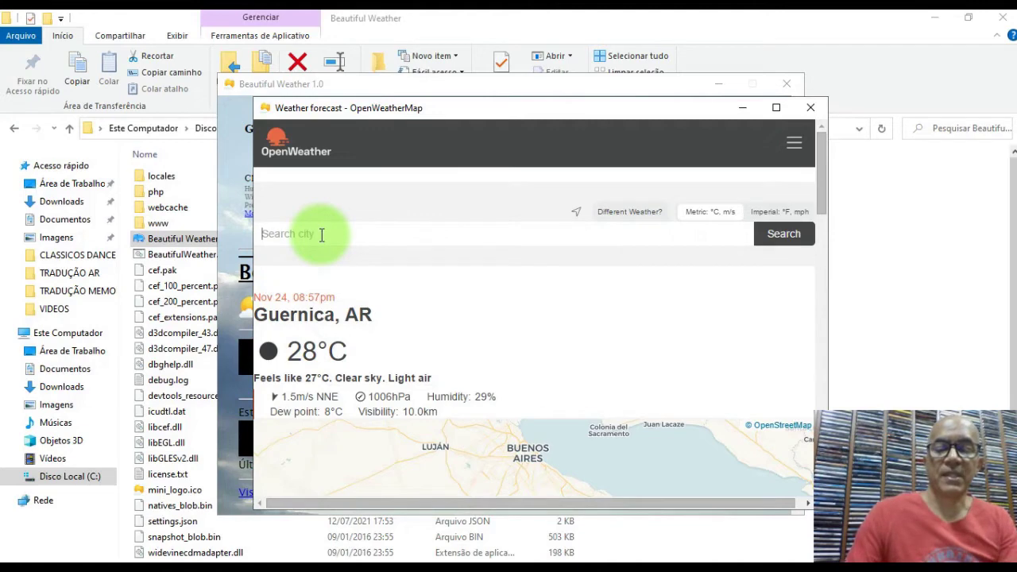
{"action": "type", "text": "lins, BR"}
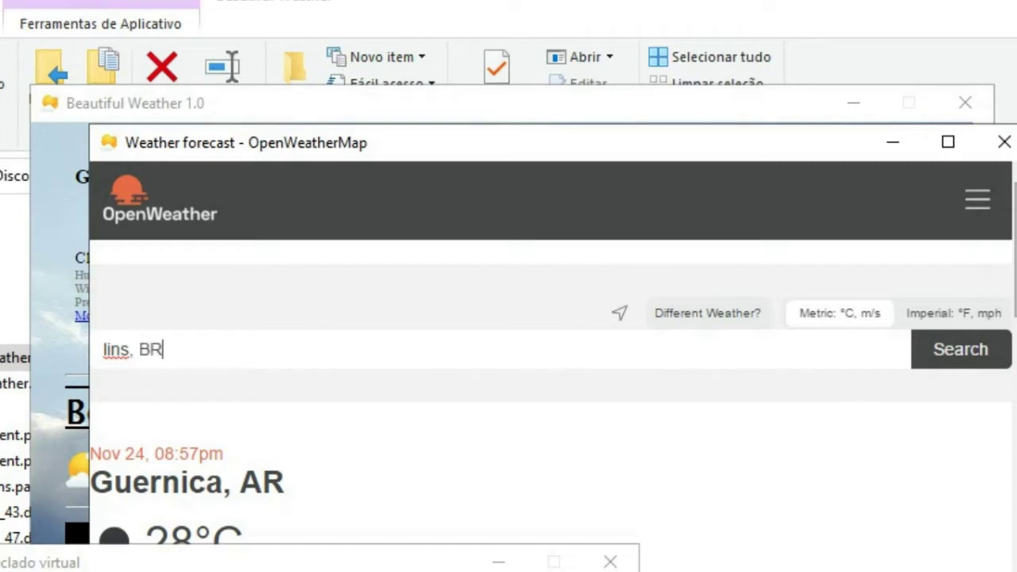
{"action": "left_click", "coordinate": [498, 562]}
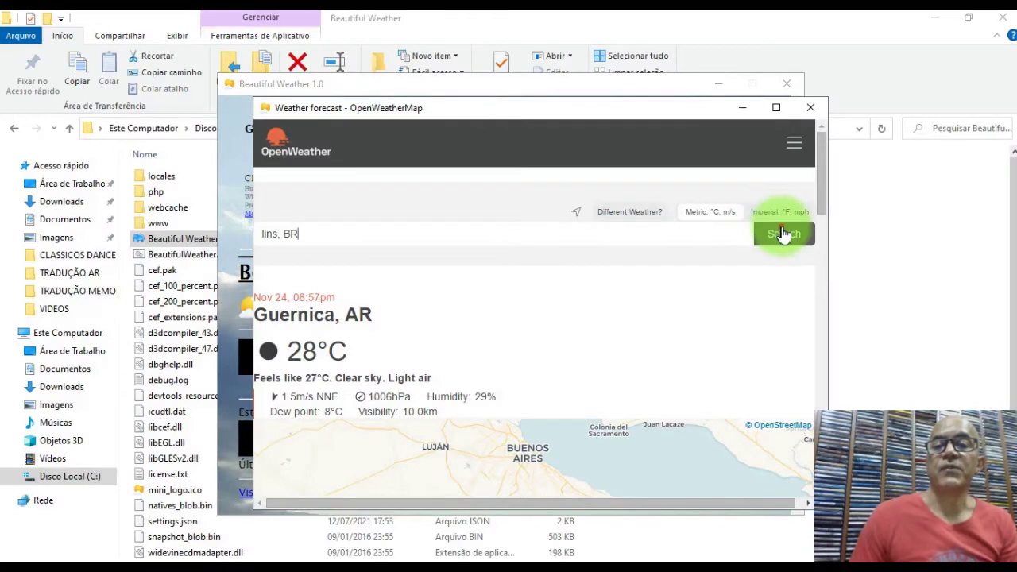
{"action": "left_click", "coordinate": [782, 233]}
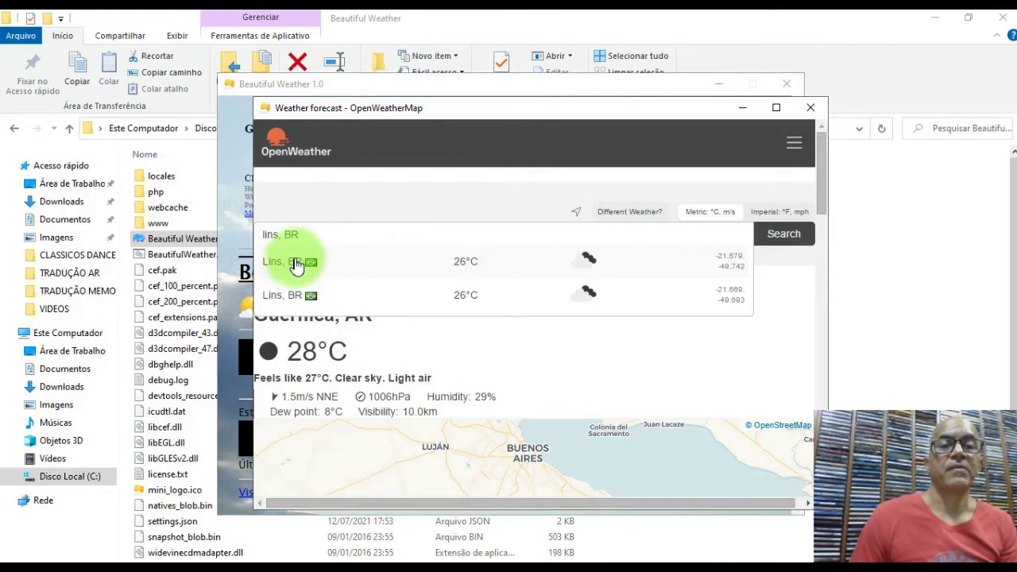
{"action": "left_click", "coordinate": [303, 264]}
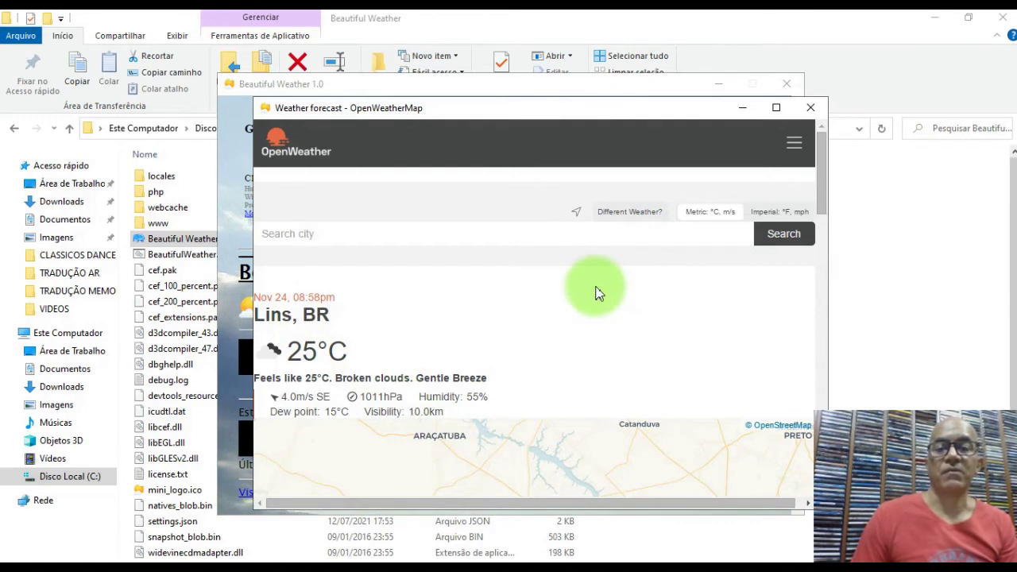
Copy the city name "Lins, BR" from the forecast page and minimize the forecast window.
{"action": "triple_click", "coordinate": [256, 314]}
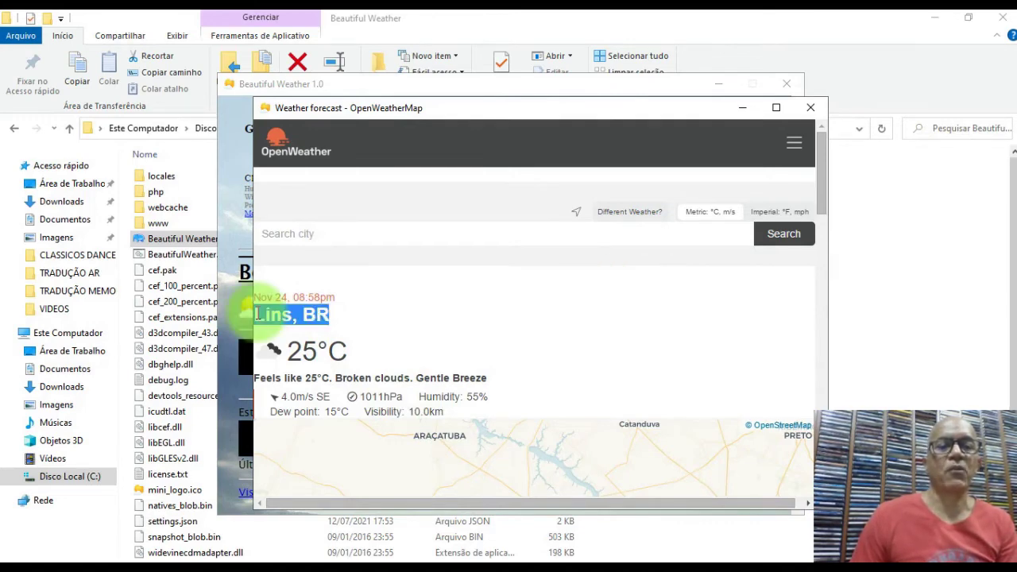
{"action": "right_click", "coordinate": [278, 322]}
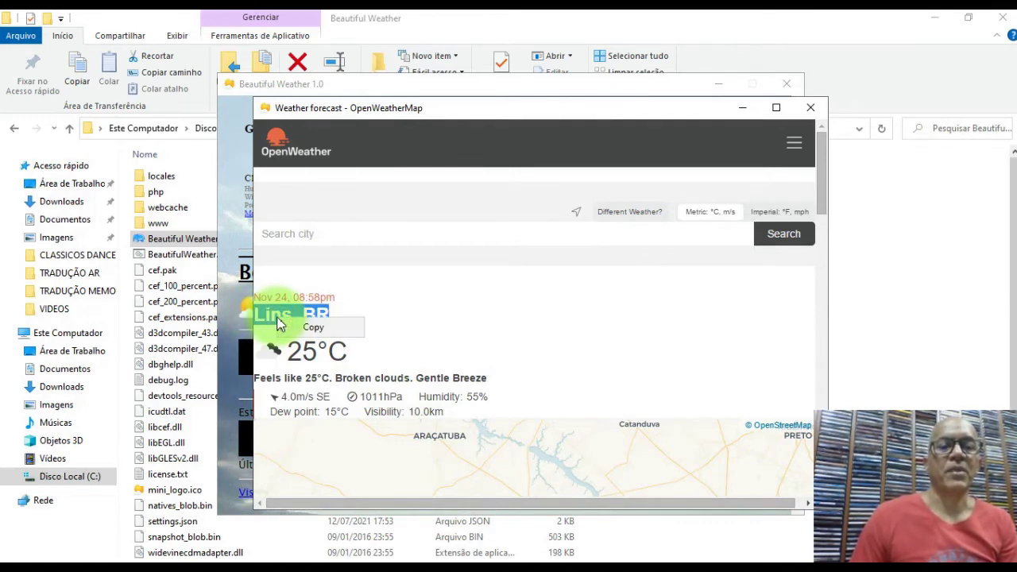
{"action": "left_click", "coordinate": [323, 327]}
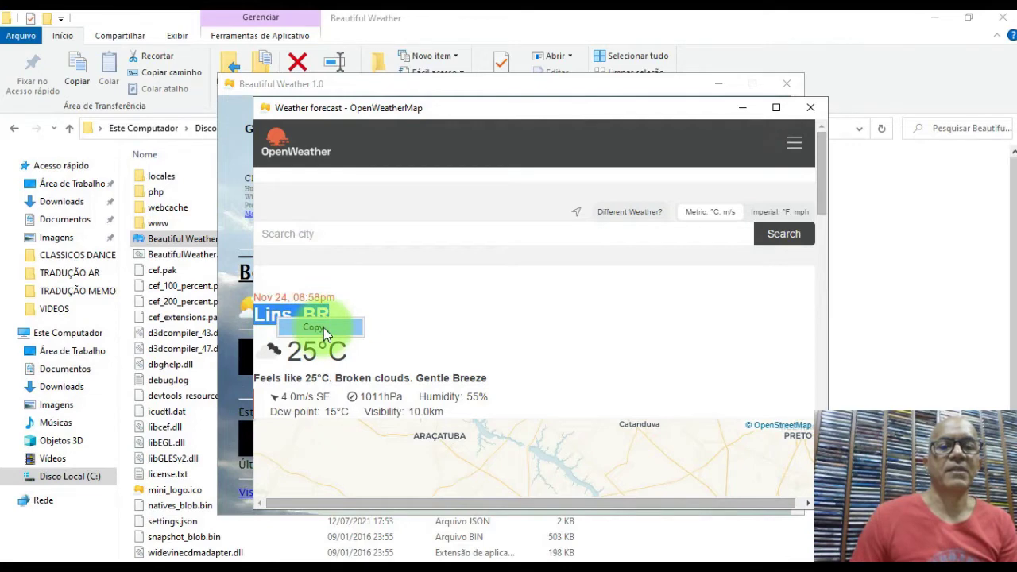
{"action": "left_click", "coordinate": [747, 106]}
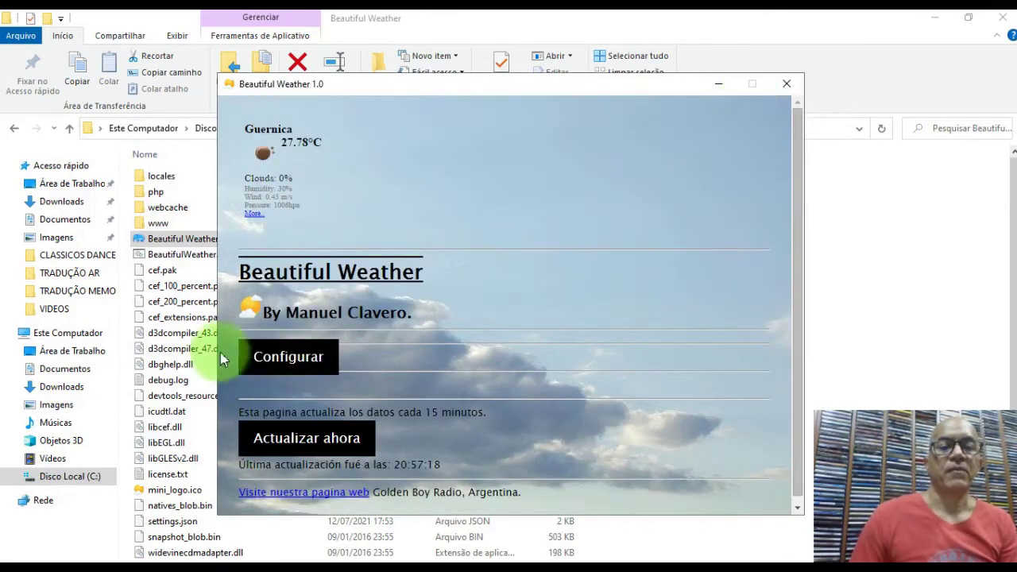
In the Beautiful Weather configuration, replace the CIUDAD value with the copied "Lins, BR" and fetch the data.
{"action": "left_click", "coordinate": [290, 355]}
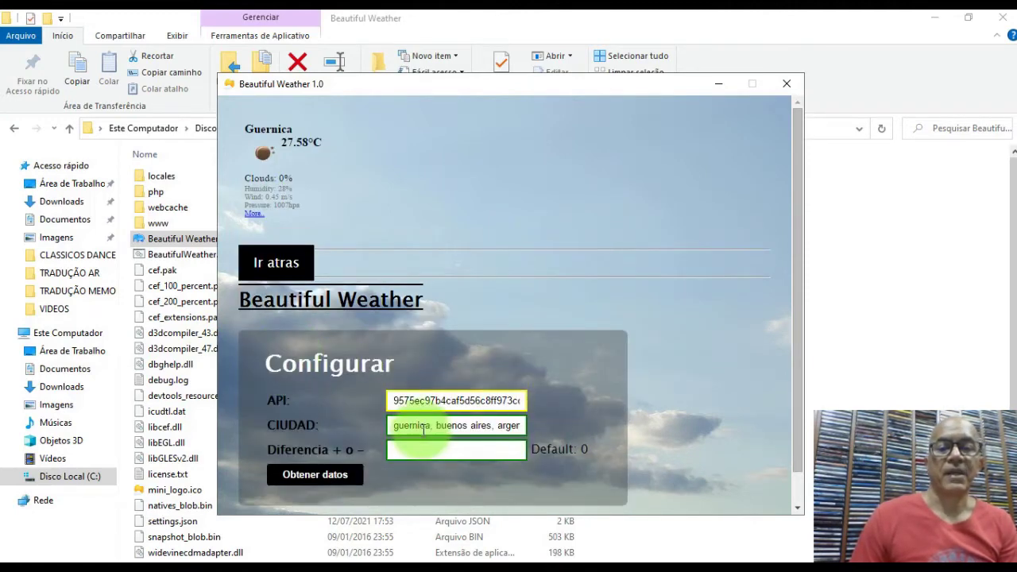
{"action": "left_click_drag", "start_coordinate": [391, 427], "coordinate": [545, 431]}
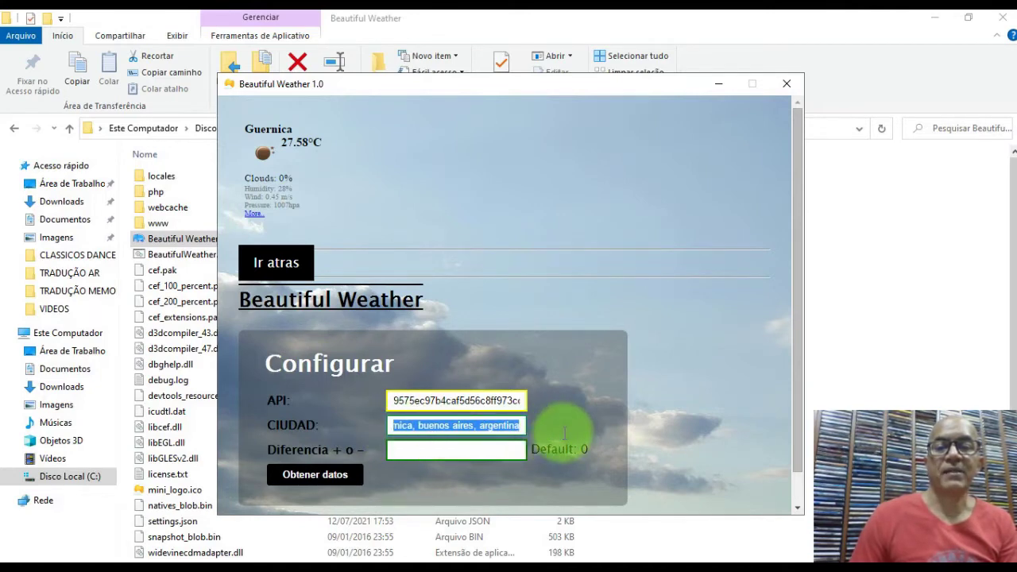
{"action": "key", "text": "BackSpace"}
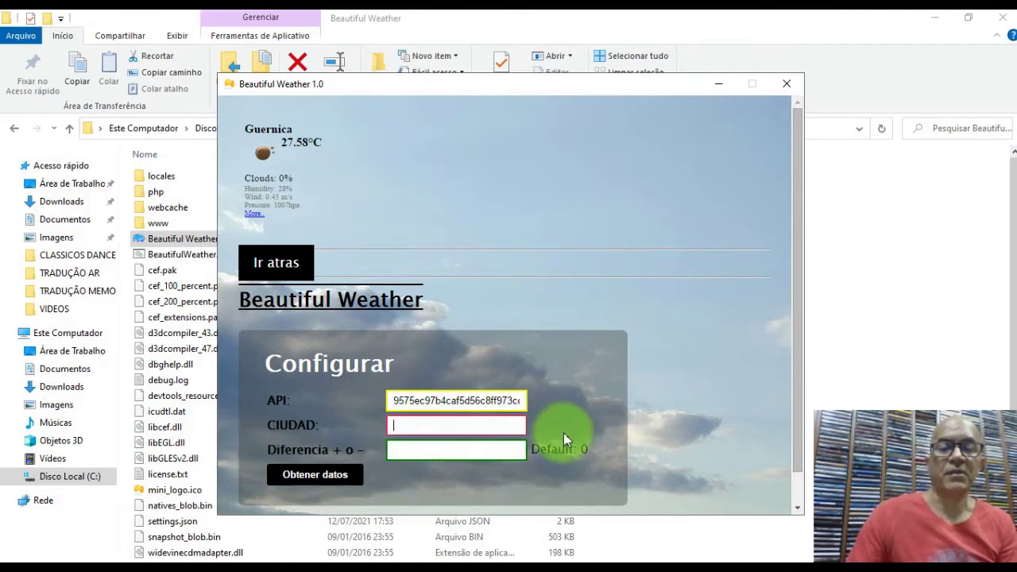
{"action": "right_click", "coordinate": [397, 427]}
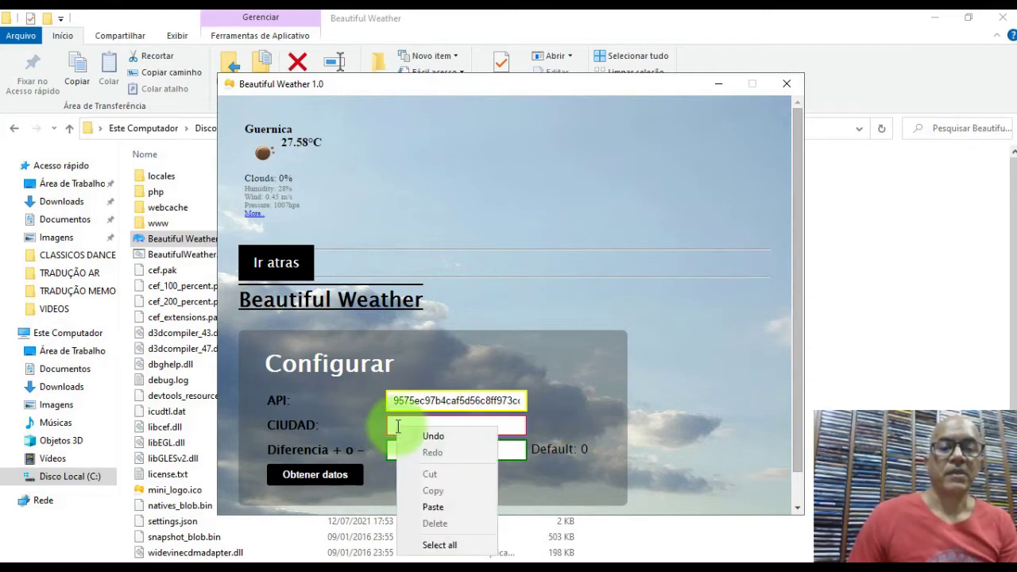
{"action": "left_click", "coordinate": [438, 510]}
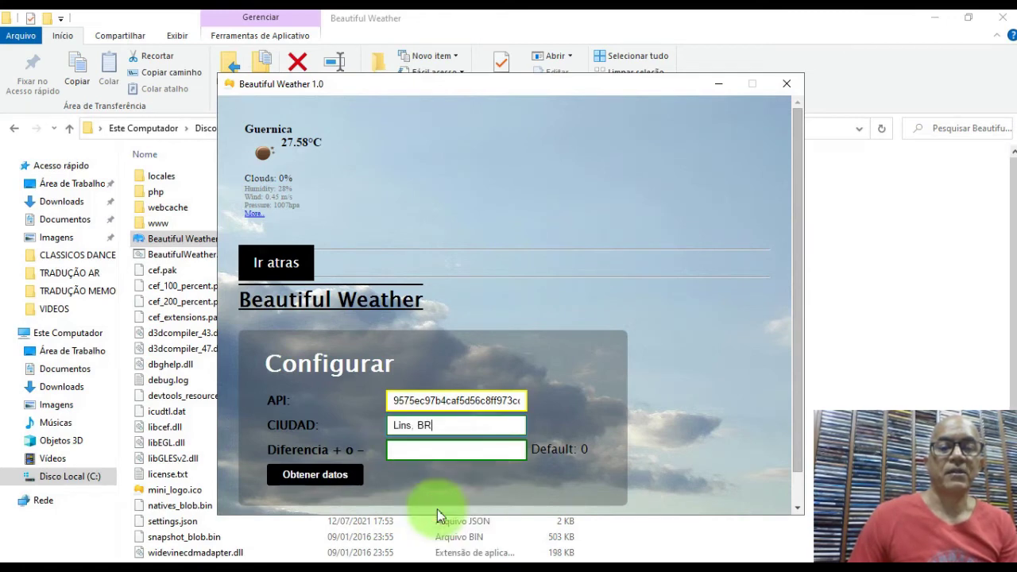
{"action": "left_click", "coordinate": [311, 479]}
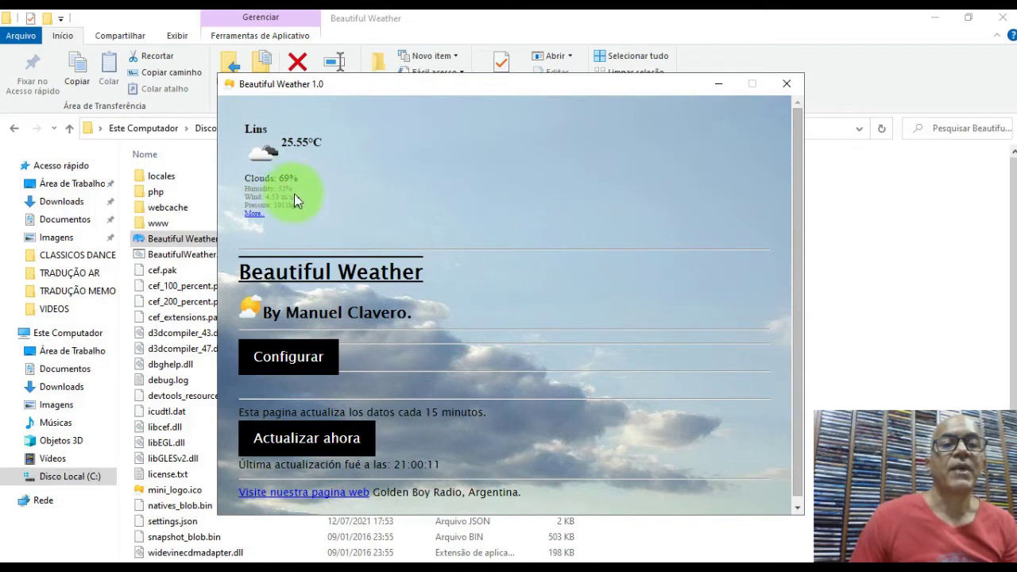
Close the OpenWeather forecast window and minimize Beautiful Weather and File Explorer.
{"action": "left_click", "coordinate": [593, 280]}
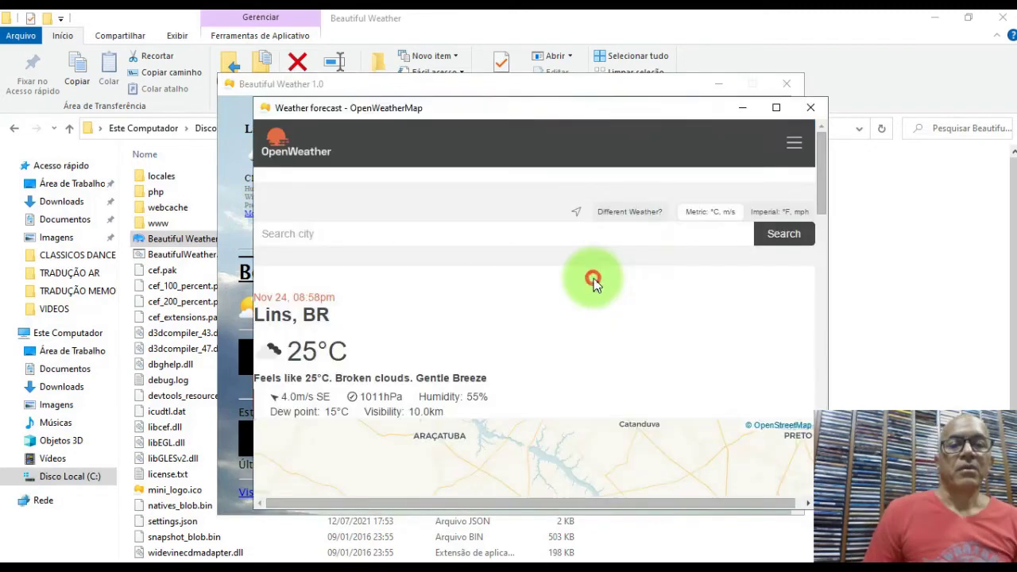
{"action": "left_click", "coordinate": [808, 106]}
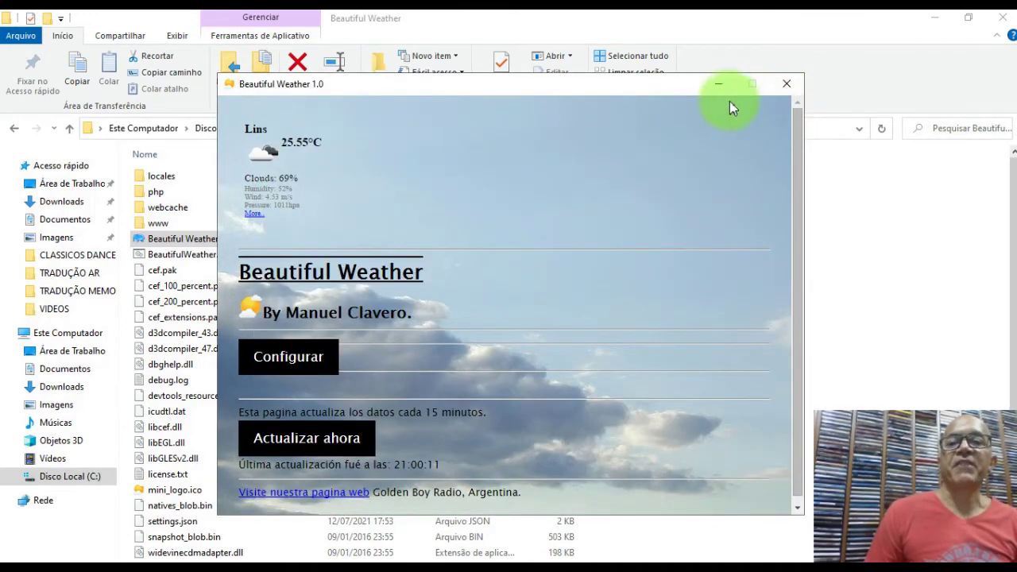
{"action": "left_click", "coordinate": [717, 84]}
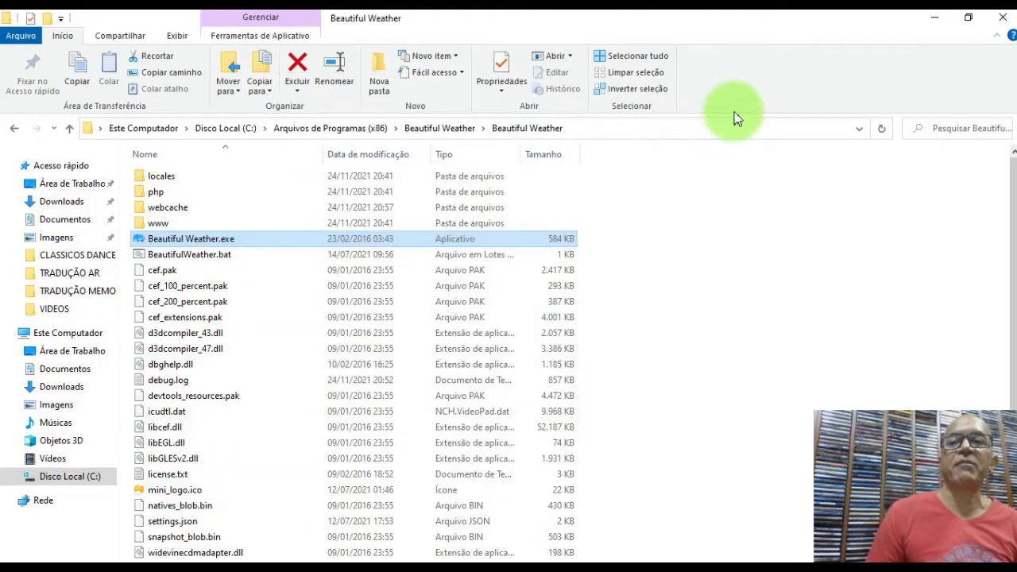
{"action": "left_click", "coordinate": [942, 17]}
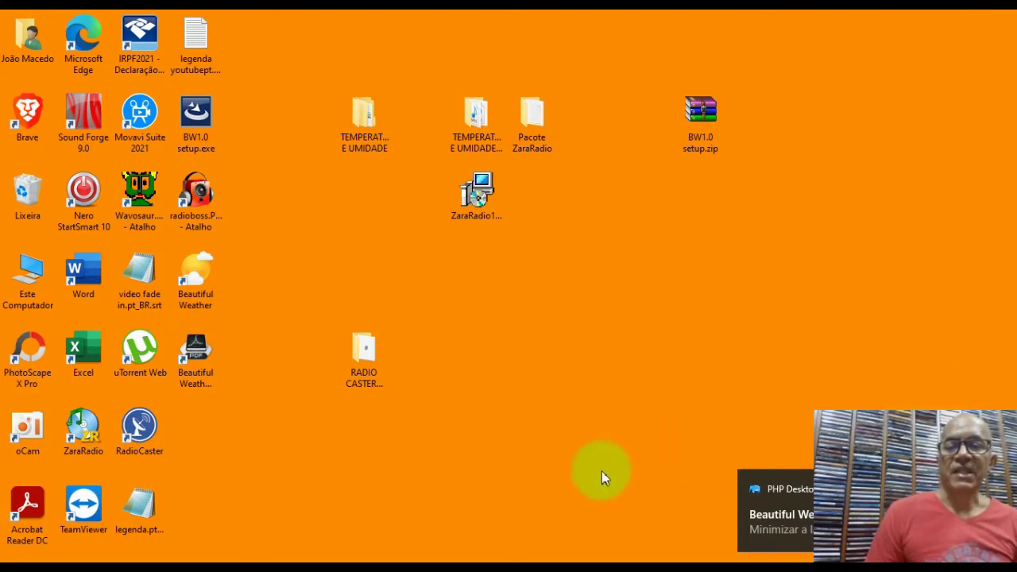
Switch to ZaraRadio and enable "Importar de um arquivo" in the HTU options.
{"action": "left_click", "coordinate": [459, 560]}
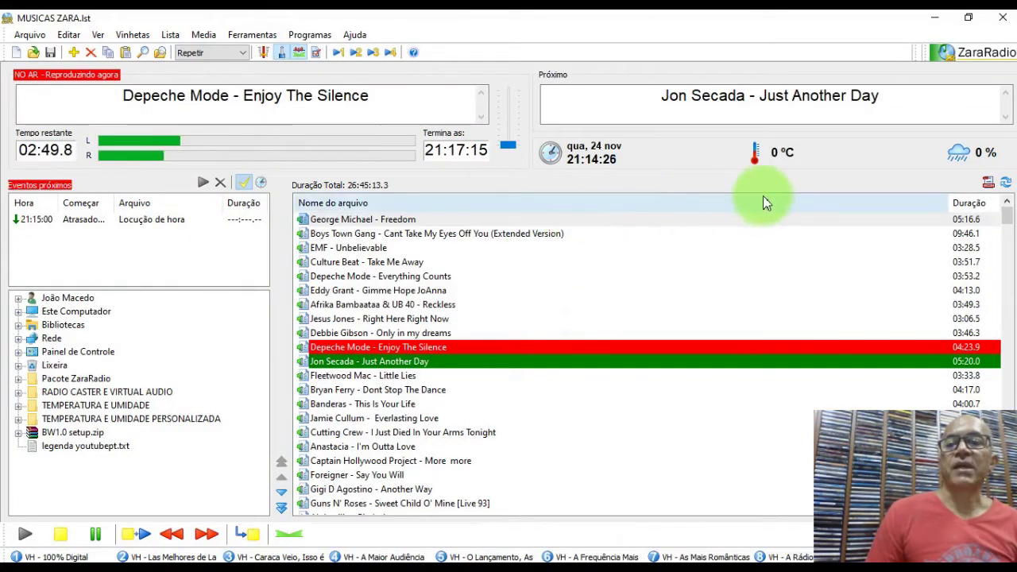
{"action": "left_click", "coordinate": [259, 35]}
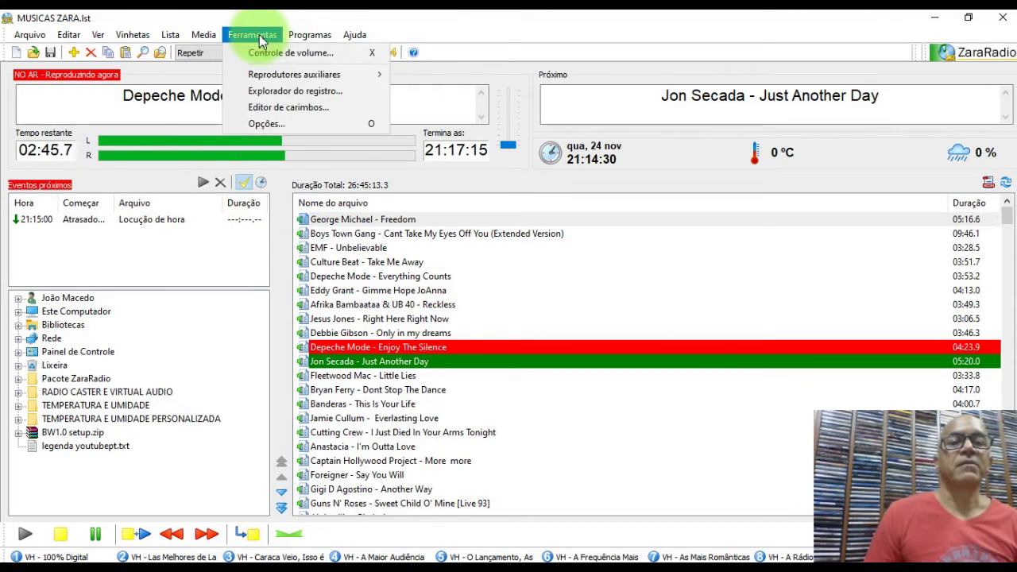
{"action": "left_click", "coordinate": [270, 128]}
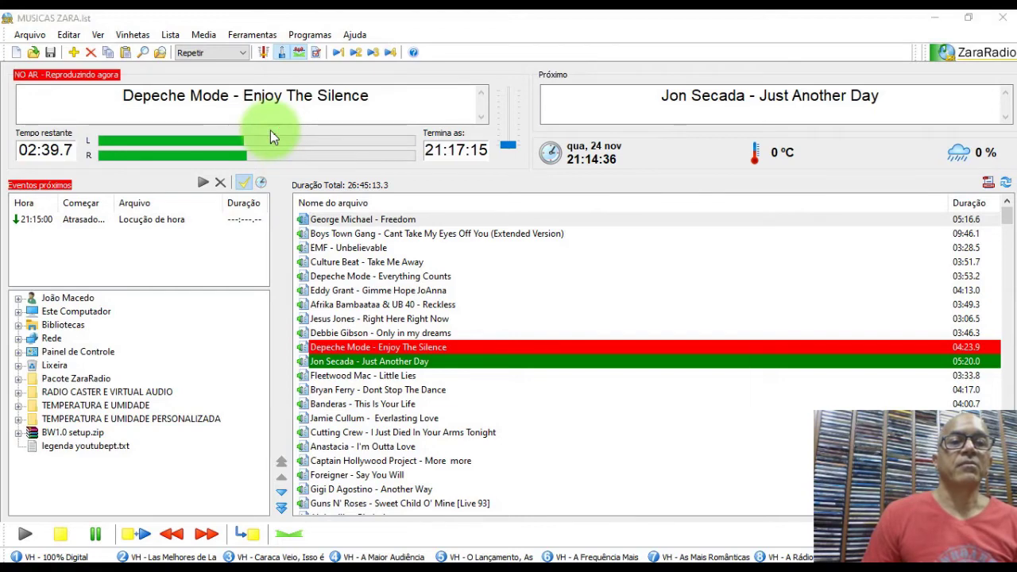
{"action": "left_click", "coordinate": [303, 236]}
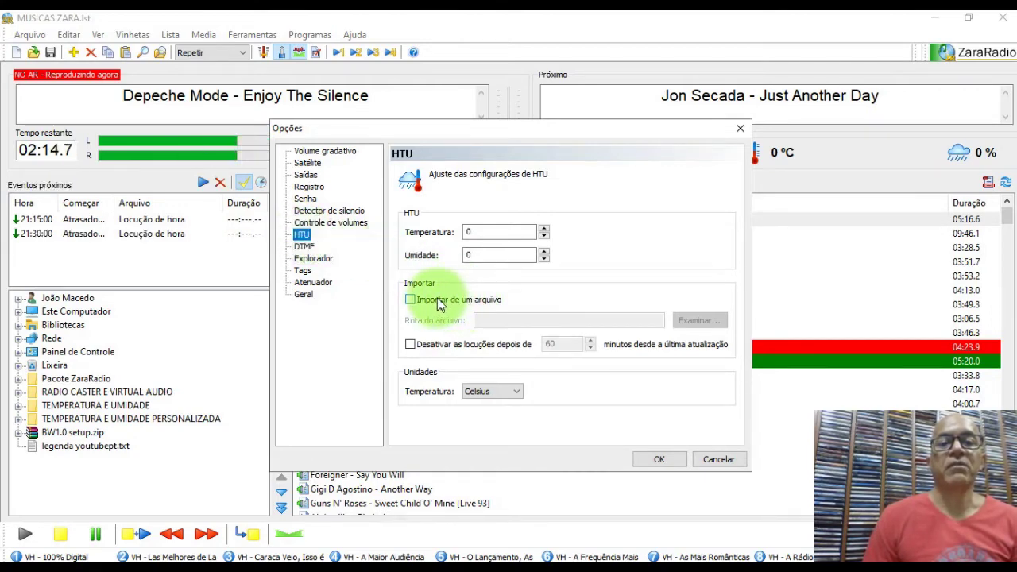
{"action": "left_click", "coordinate": [410, 299]}
Set the HTU import file to currenweather.html from Beautiful Weather\Beautiful Weather\www\Currenweather under Arquivos de Programas (x86) on Disco Local (C:).
{"action": "left_click", "coordinate": [693, 321]}
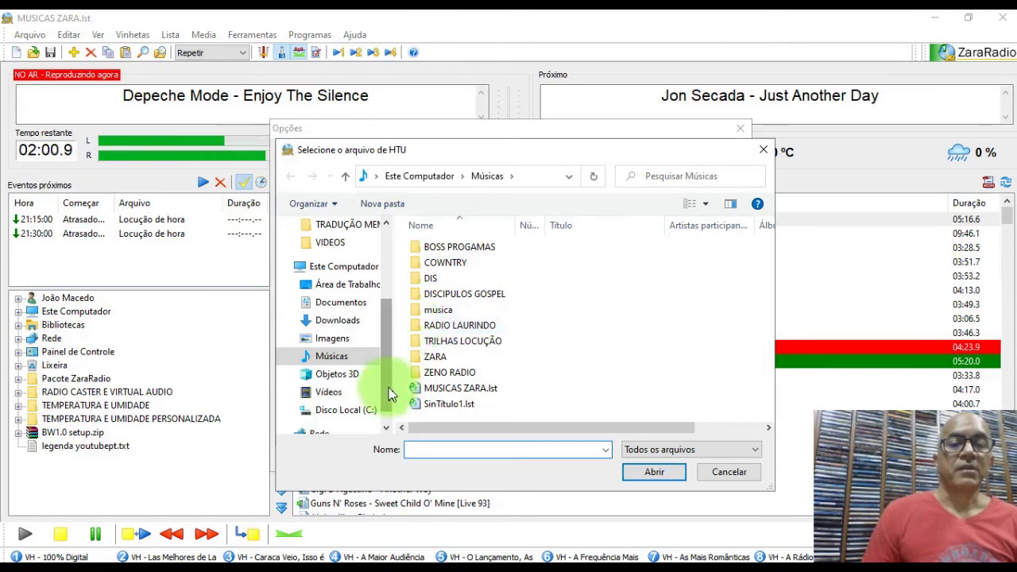
{"action": "left_click", "coordinate": [387, 413]}
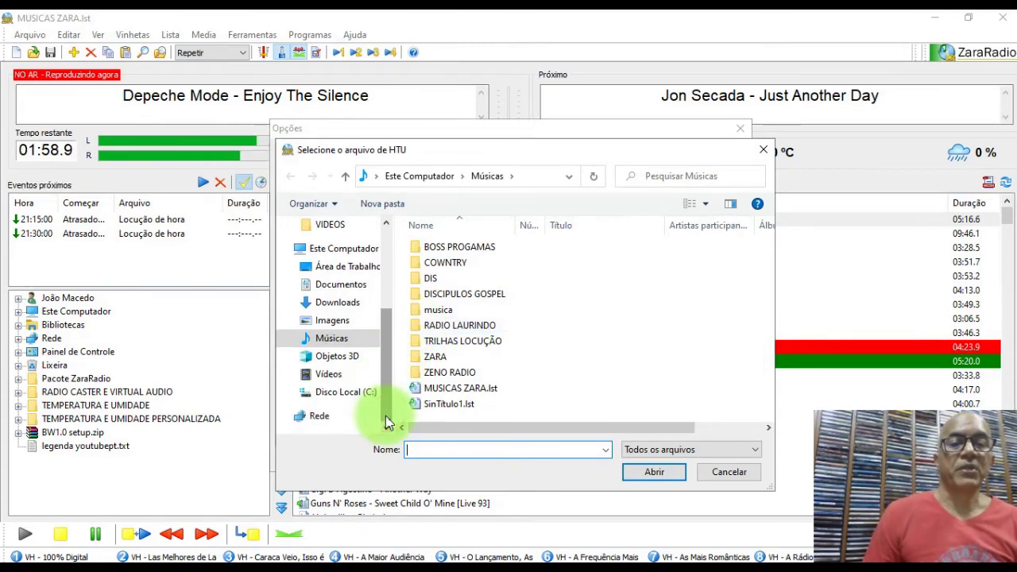
{"action": "left_click", "coordinate": [343, 397]}
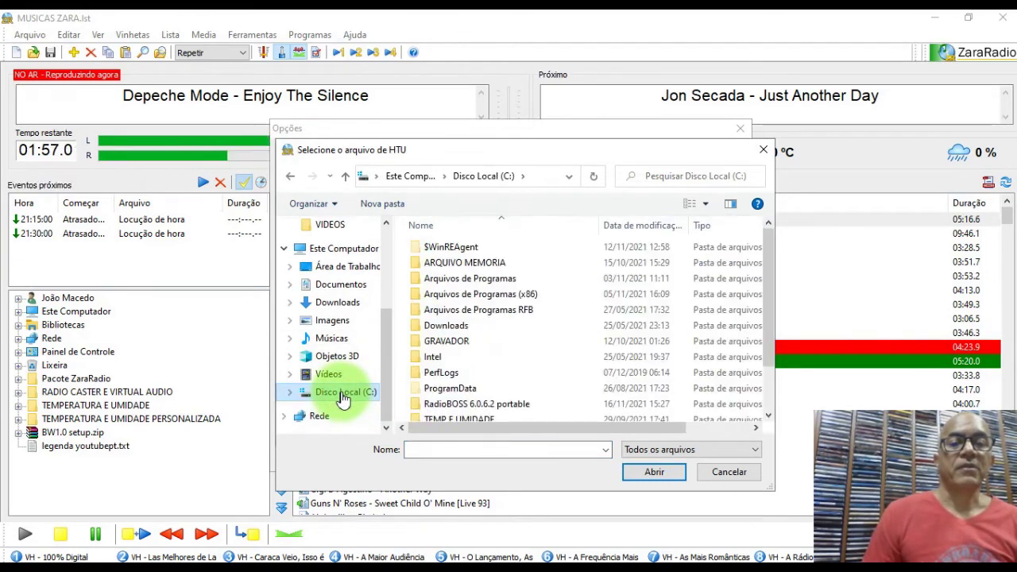
{"action": "double_click", "coordinate": [486, 294]}
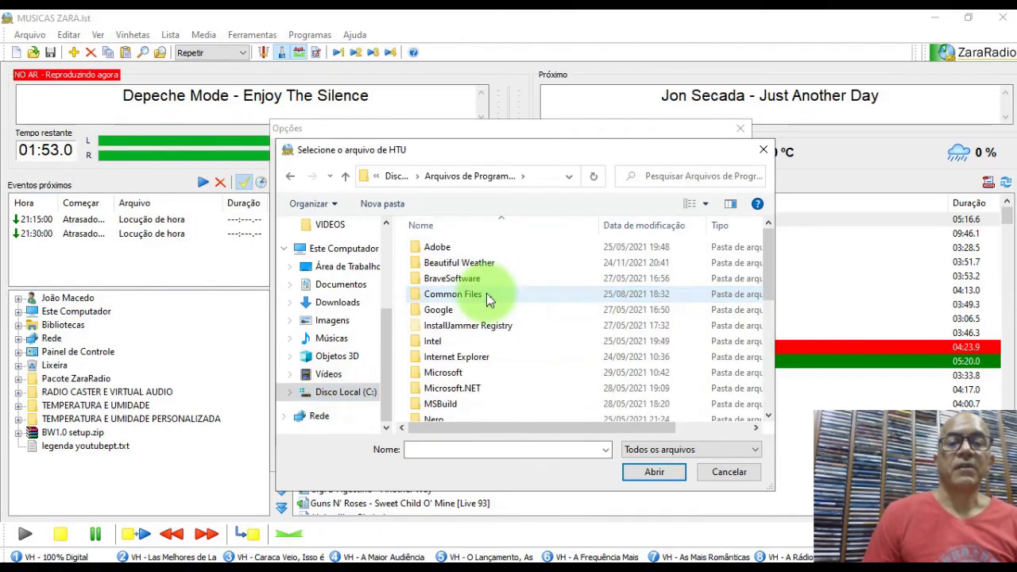
{"action": "double_click", "coordinate": [446, 262]}
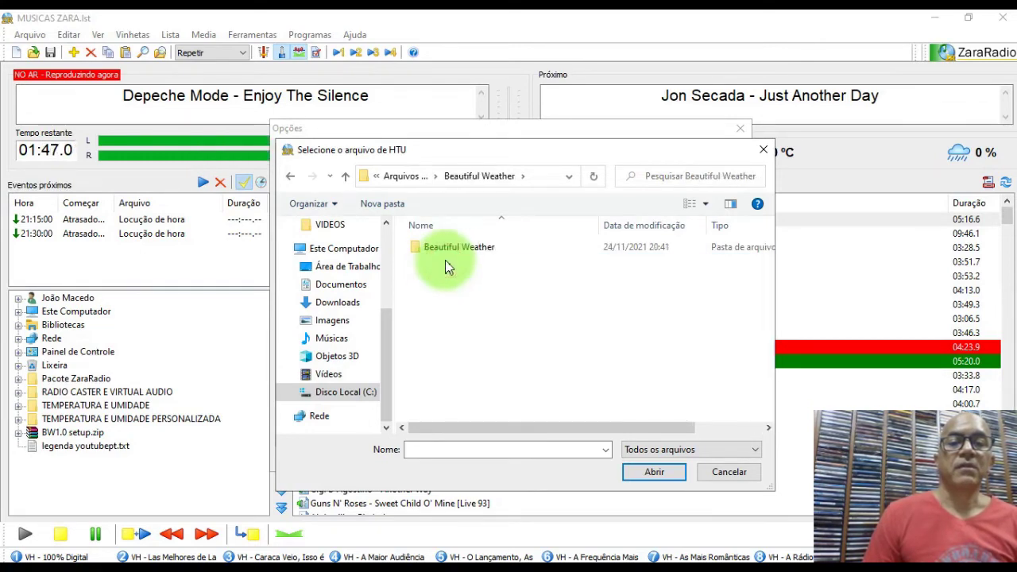
{"action": "left_click", "coordinate": [455, 251]}
{"action": "double_click", "coordinate": [455, 253]}
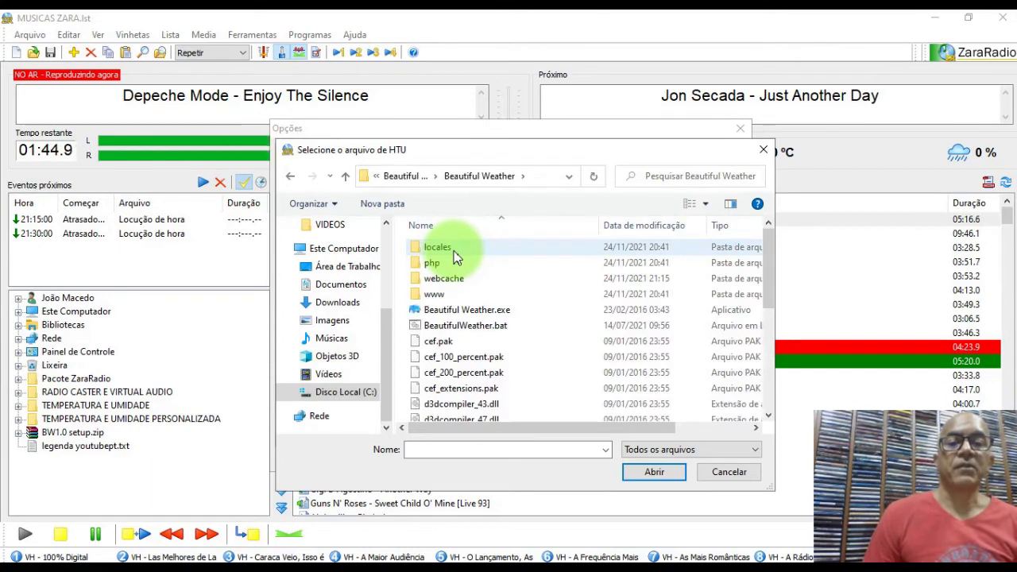
{"action": "left_click", "coordinate": [435, 297]}
{"action": "double_click", "coordinate": [436, 297]}
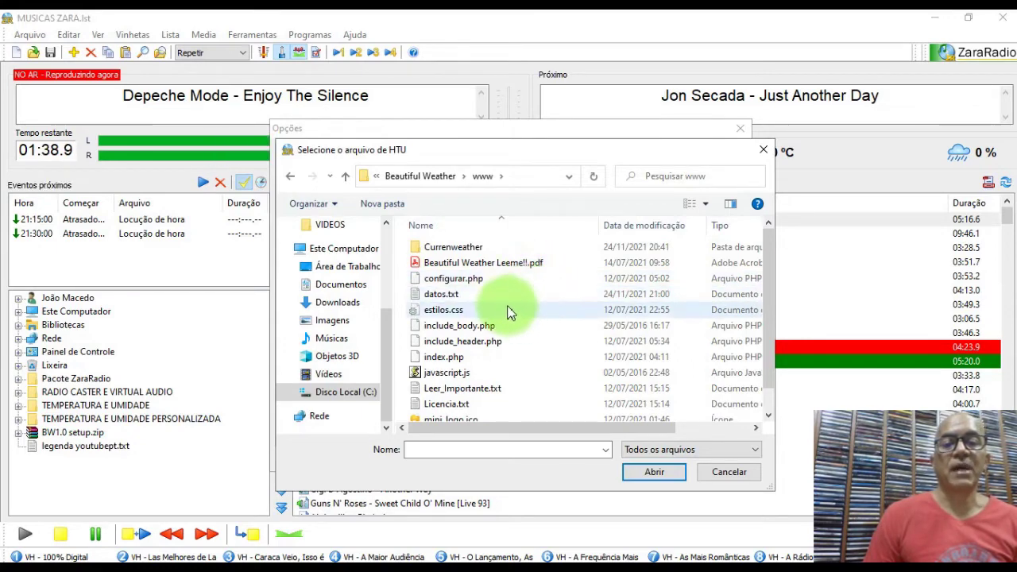
{"action": "double_click", "coordinate": [465, 251]}
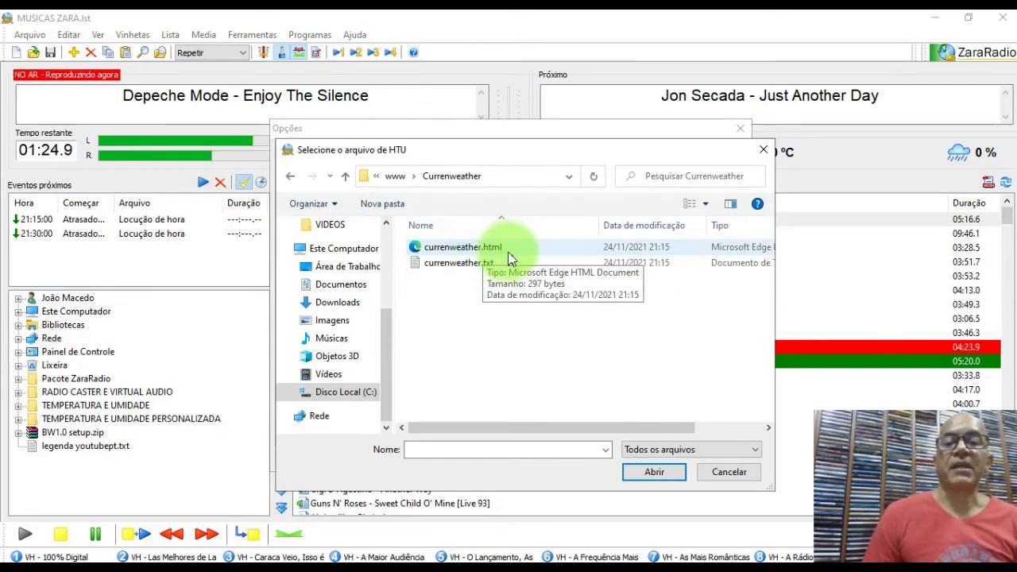
{"action": "left_click", "coordinate": [450, 251]}
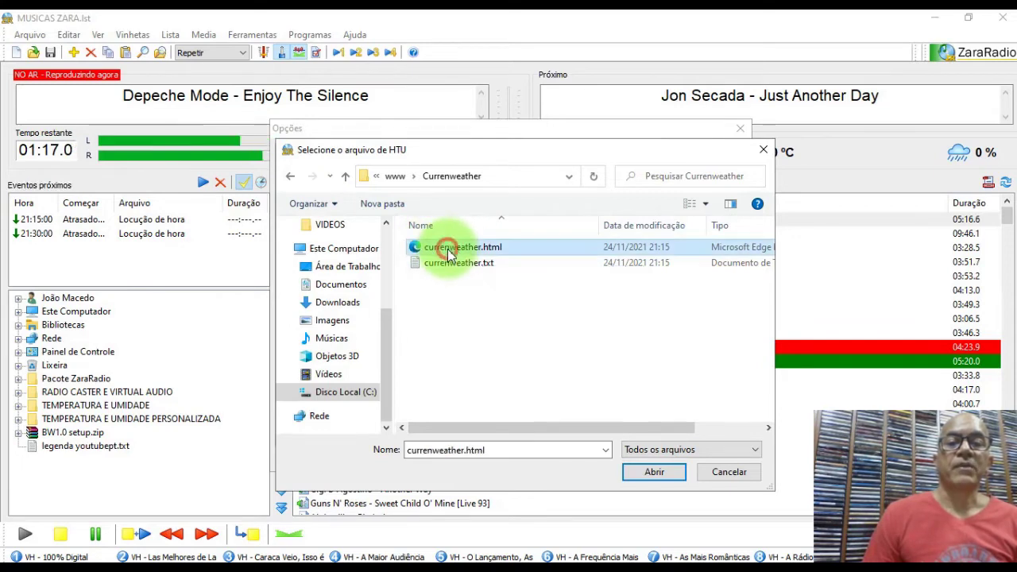
{"action": "left_click", "coordinate": [653, 474]}
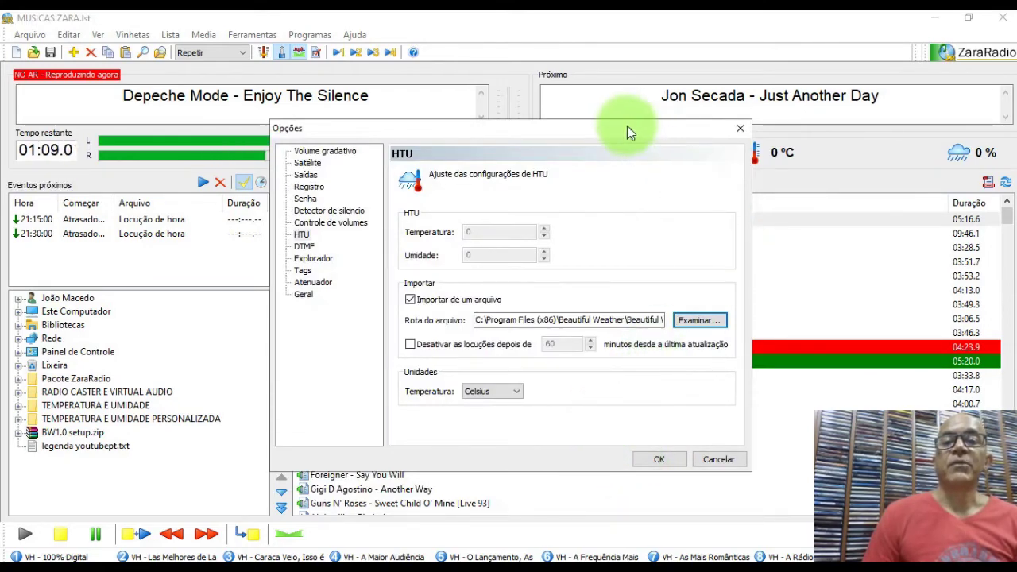
Apply the HTU import options, then open the main window's temperature entry to check it and cancel without changing it.
{"action": "left_click_drag", "start_coordinate": [625, 129], "coordinate": [625, 225]}
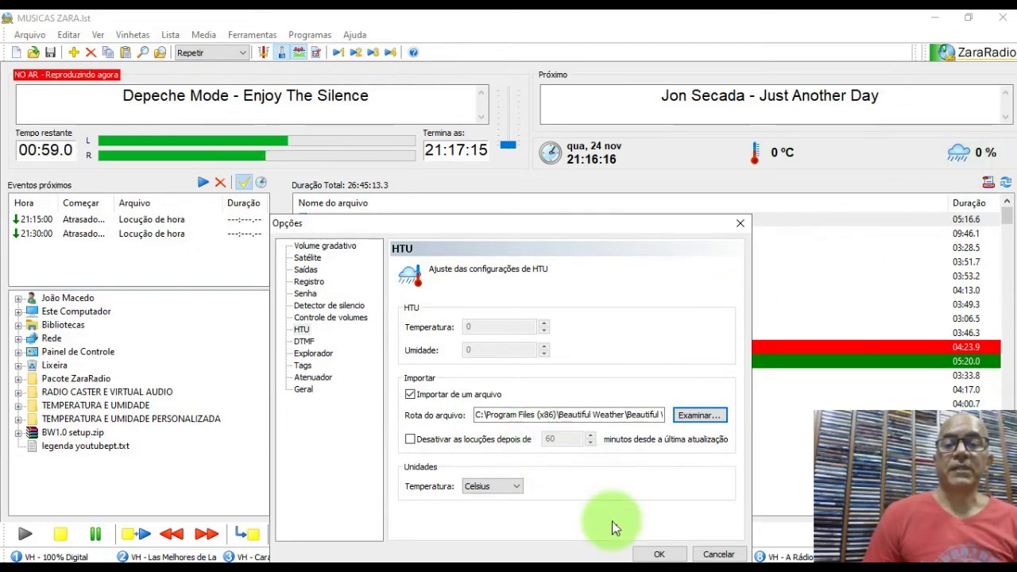
{"action": "left_click", "coordinate": [654, 554]}
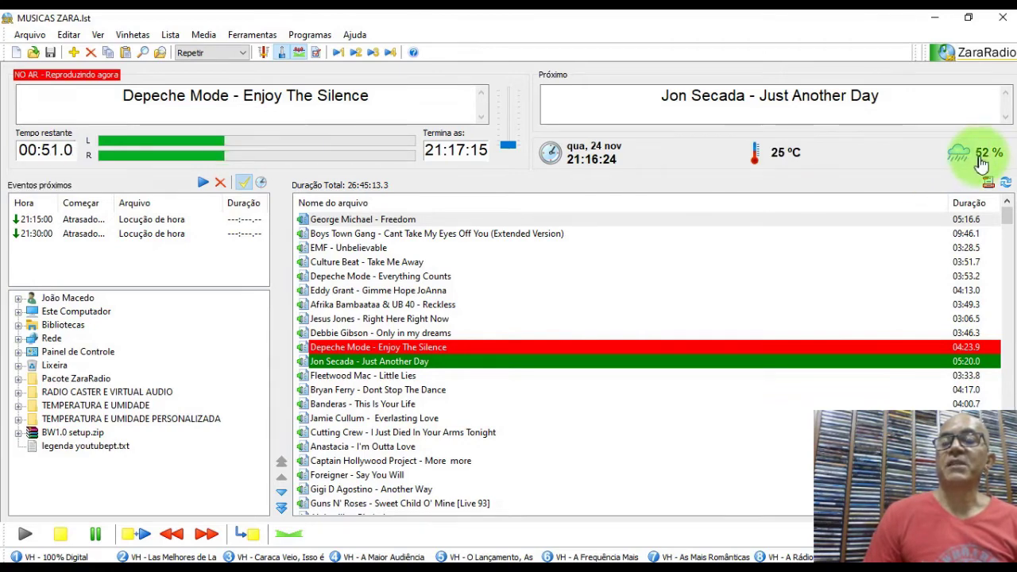
{"action": "left_click", "coordinate": [780, 161]}
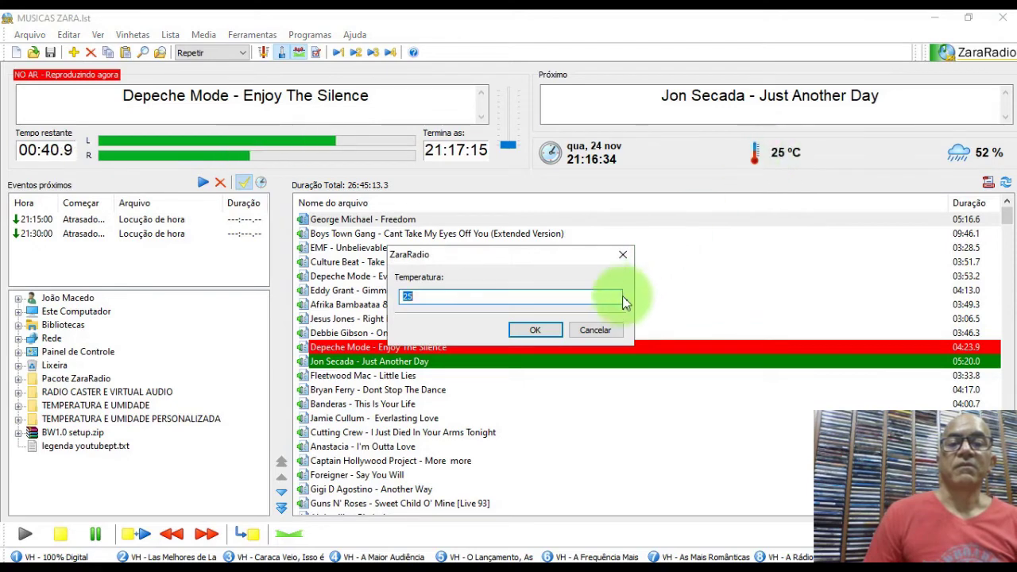
{"action": "left_click", "coordinate": [603, 331]}
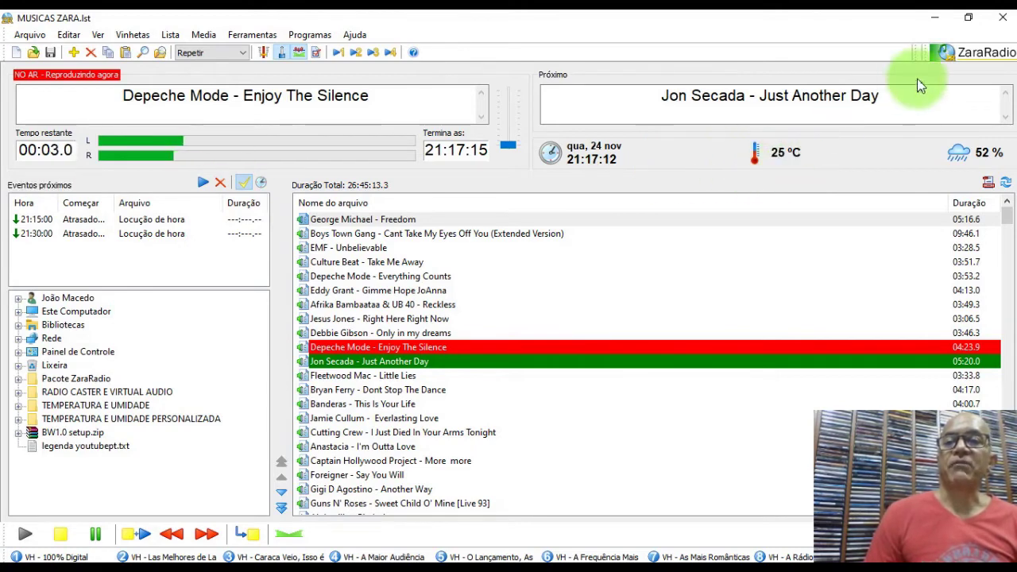
{"action": "left_click", "coordinate": [943, 22]}
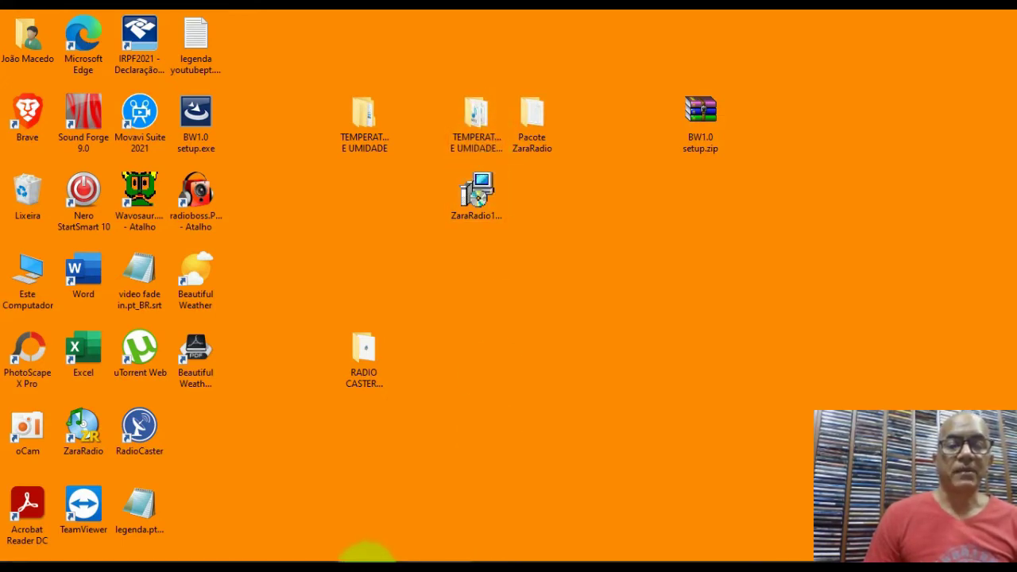
{"action": "left_click", "coordinate": [366, 558]}
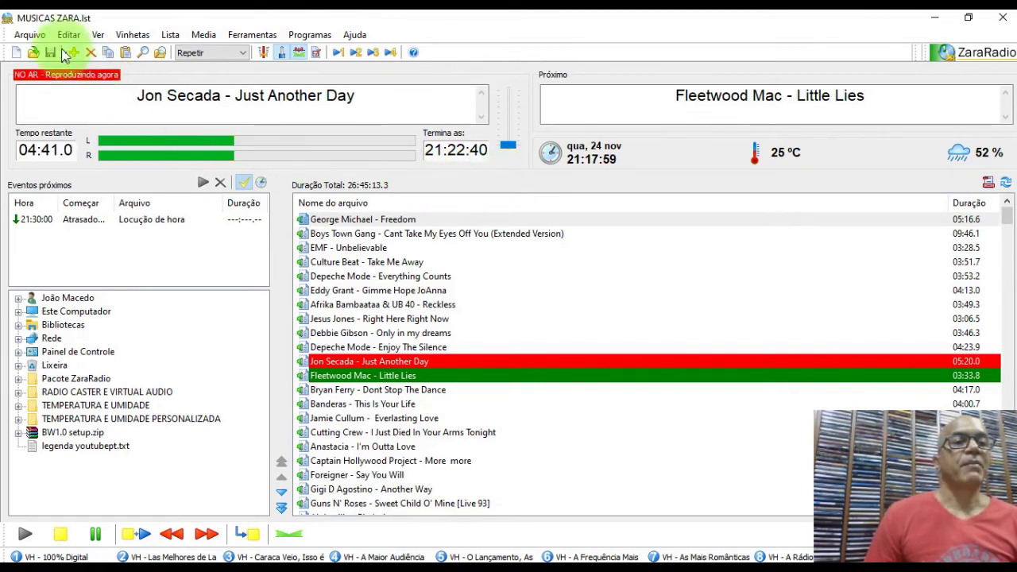
Create a new playlist and add a temperature announcement followed by a humidity announcement.
{"action": "left_click", "coordinate": [40, 35]}
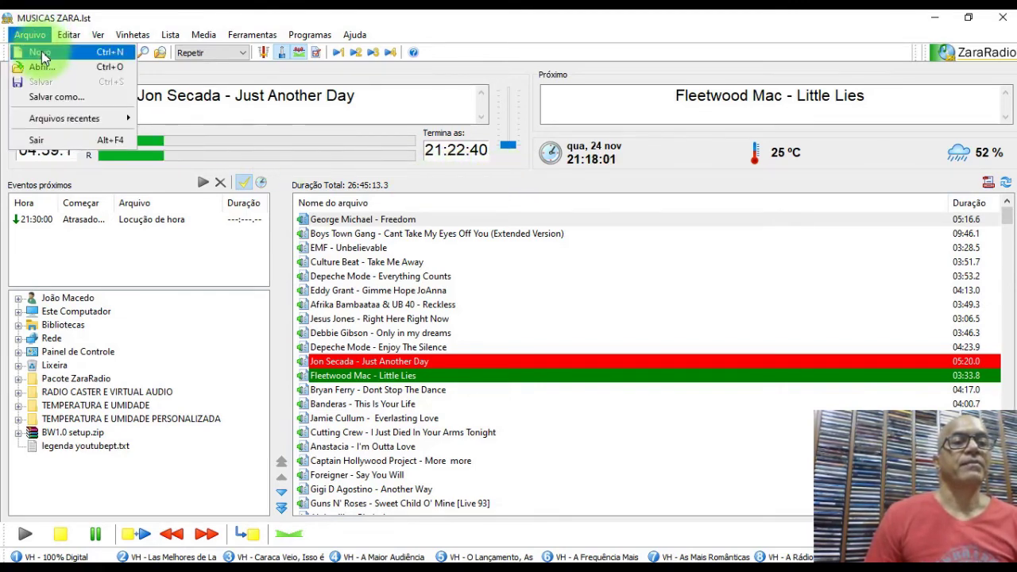
{"action": "left_click", "coordinate": [39, 52]}
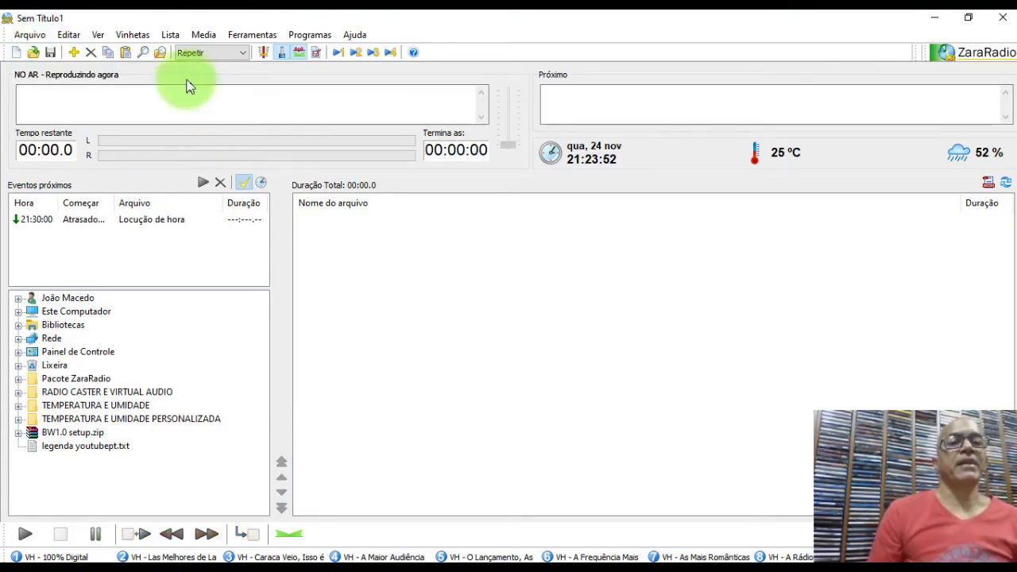
{"action": "left_click", "coordinate": [172, 40]}
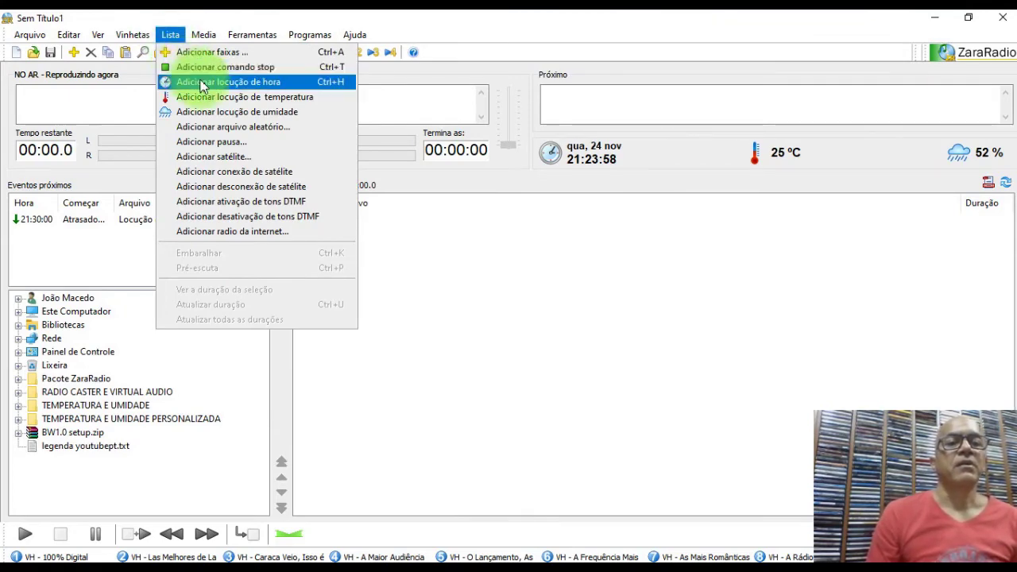
{"action": "left_click", "coordinate": [221, 98]}
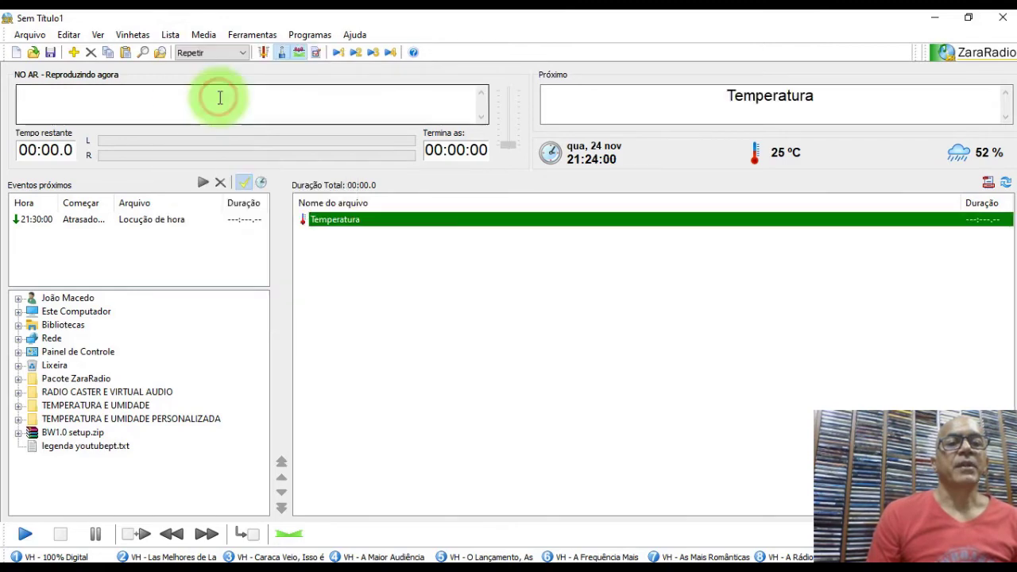
{"action": "left_click", "coordinate": [171, 35]}
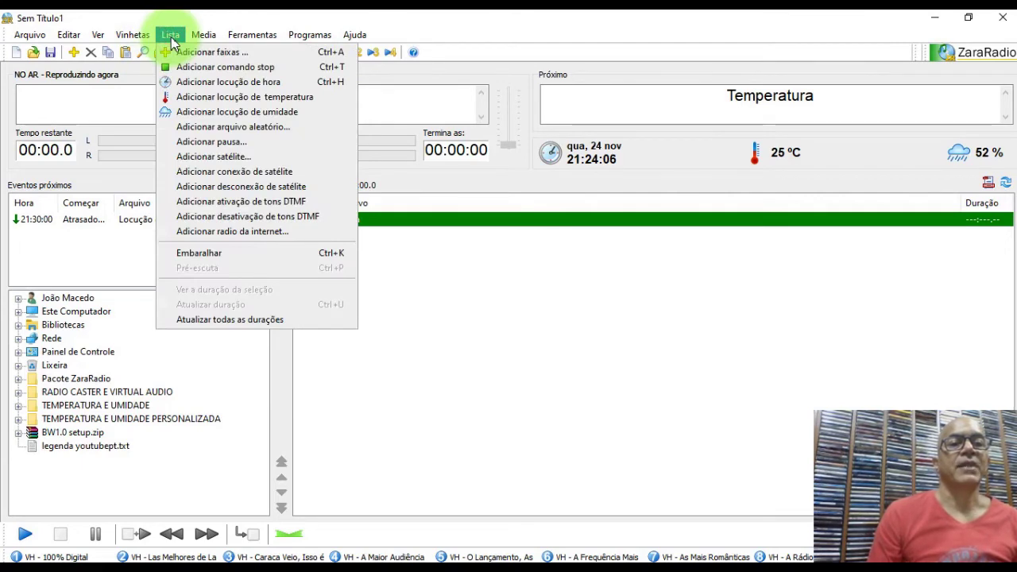
{"action": "left_click", "coordinate": [221, 116]}
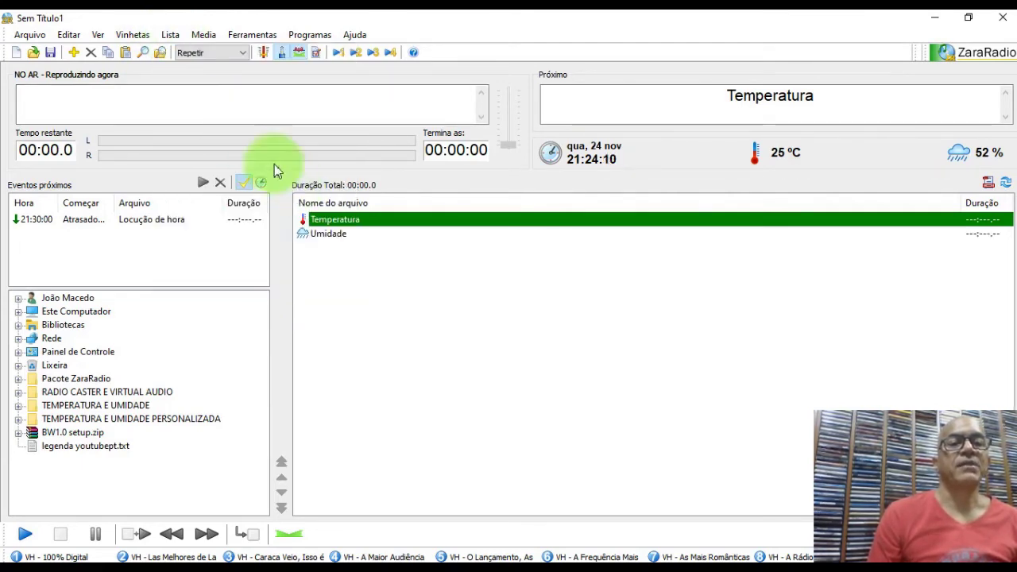
{"action": "left_click", "coordinate": [171, 37]}
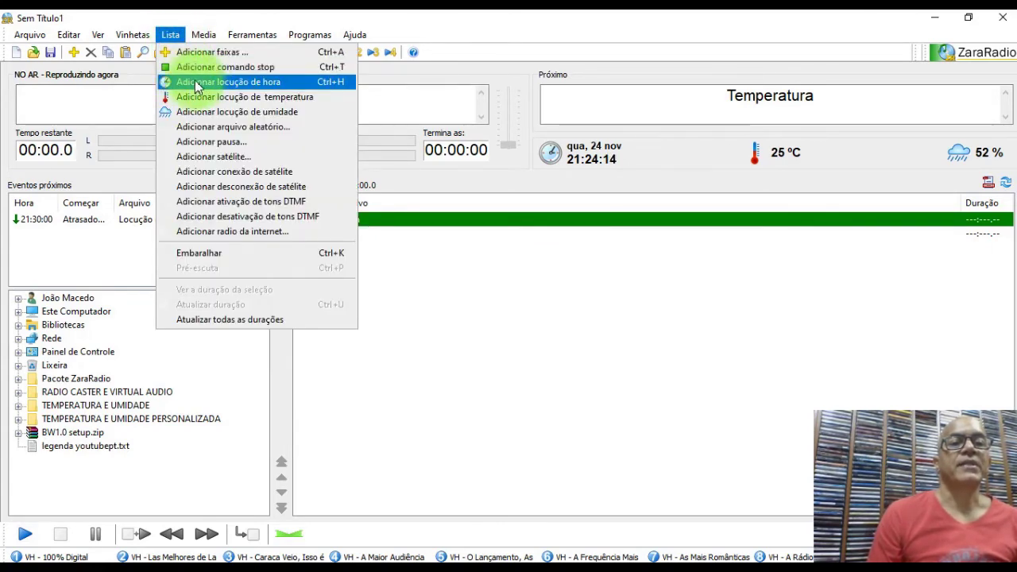
{"action": "left_click", "coordinate": [449, 35]}
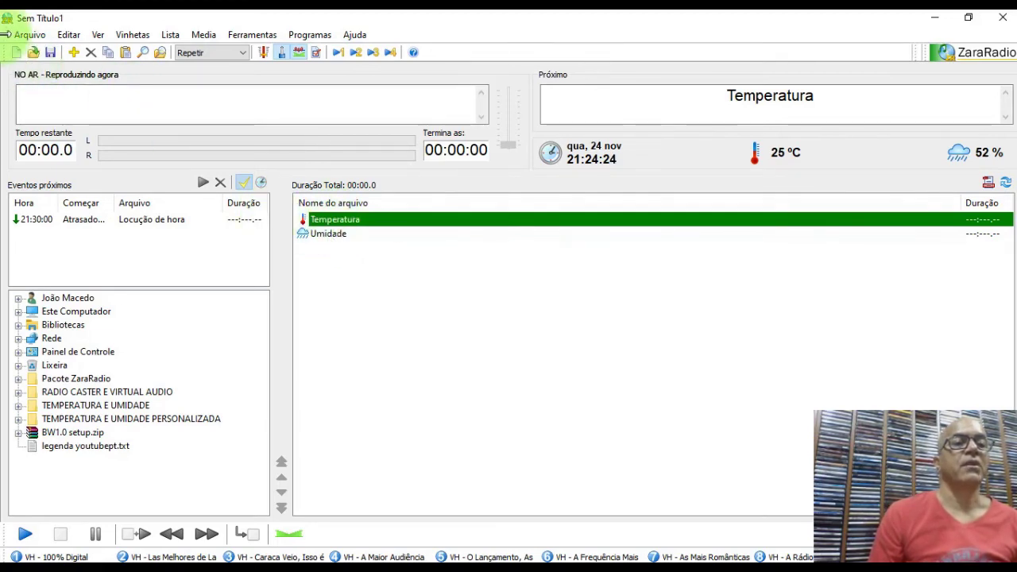
Start saving the playlist under a new name in the Músicas\ZARA folder, naming it TEMPERATURA UMIDADE.
{"action": "left_click", "coordinate": [29, 34]}
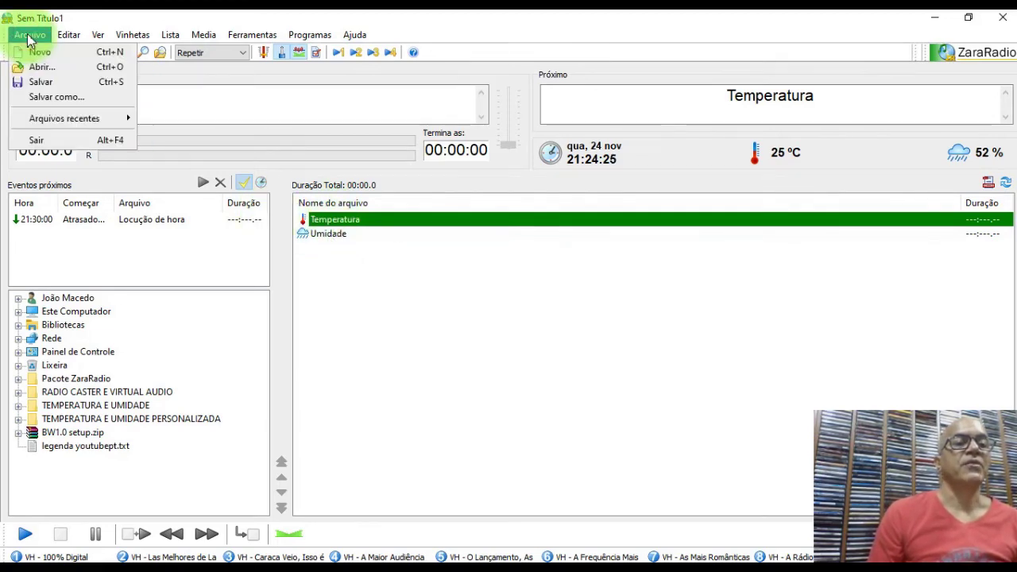
{"action": "left_click", "coordinate": [54, 97]}
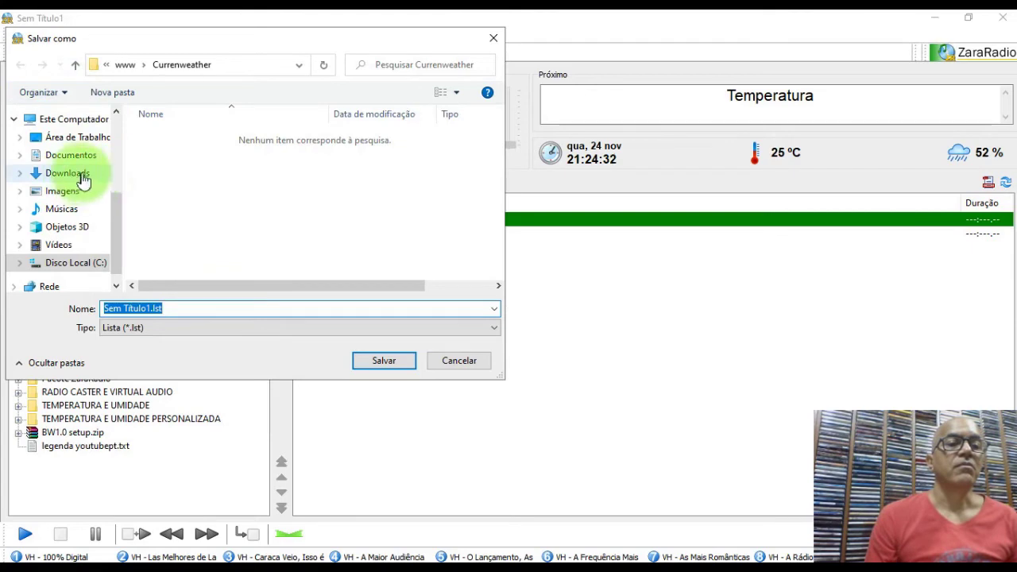
{"action": "left_click", "coordinate": [65, 215]}
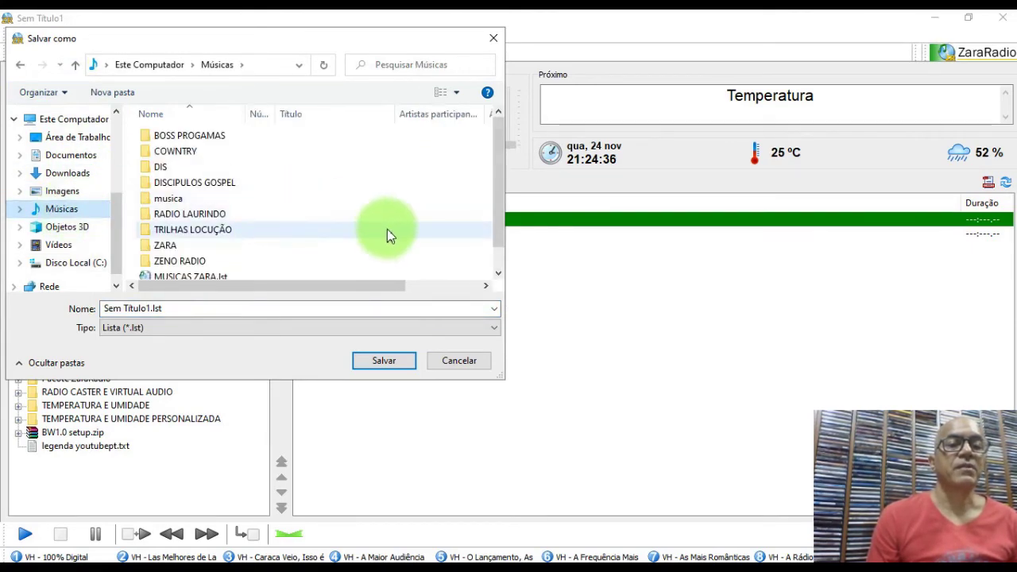
{"action": "double_click", "coordinate": [244, 245]}
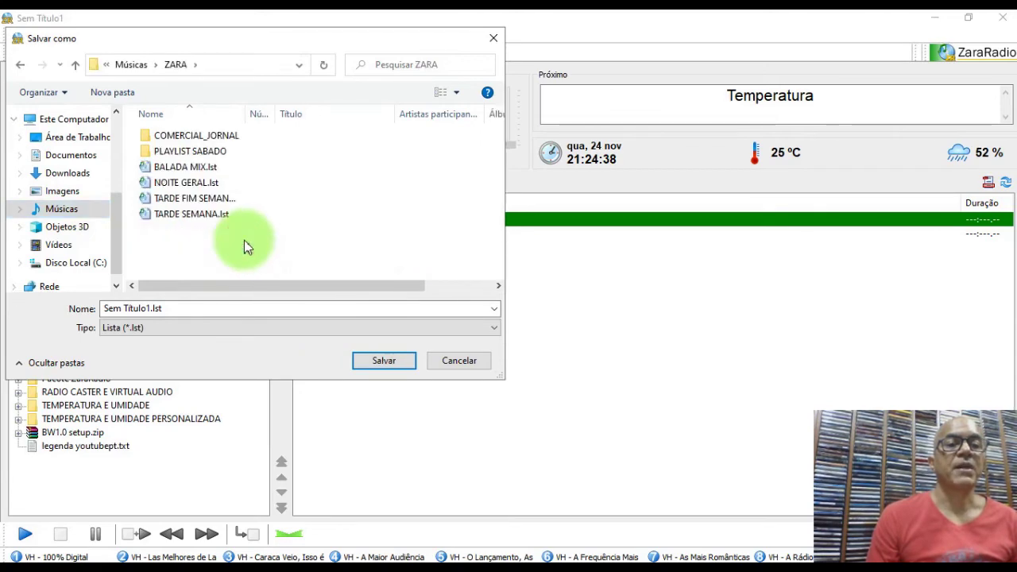
{"action": "left_click", "coordinate": [191, 308]}
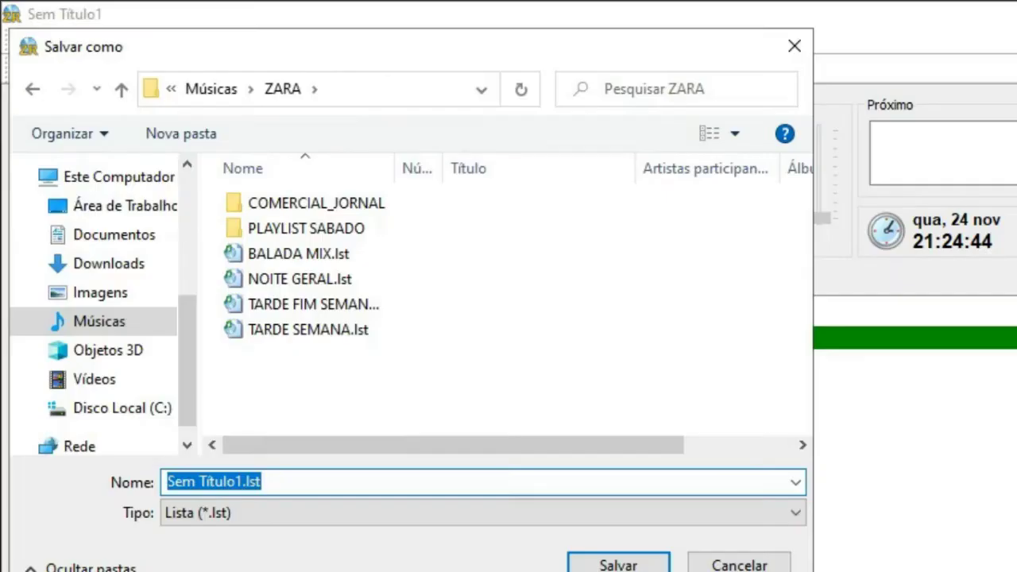
{"action": "key", "text": "ctrl+super+o"}
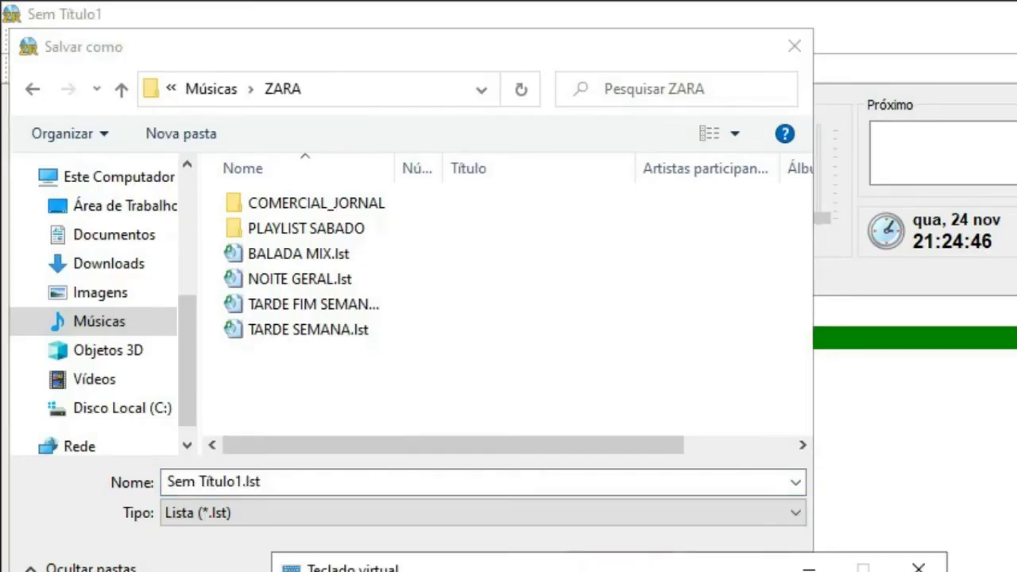
{"action": "left_click", "coordinate": [295, 483]}
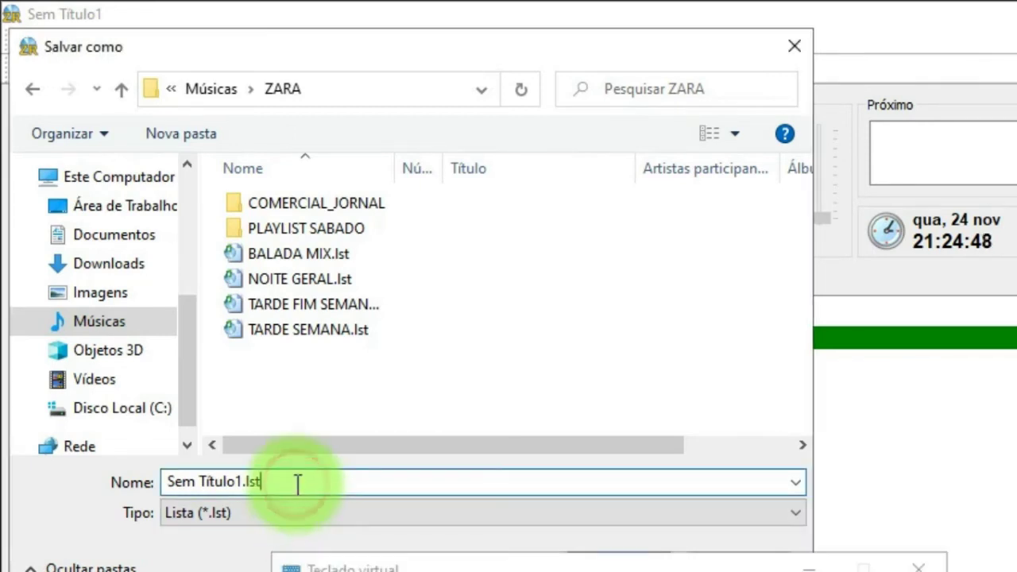
{"action": "type", "text": "TEMPERATURA UMIDADE"}
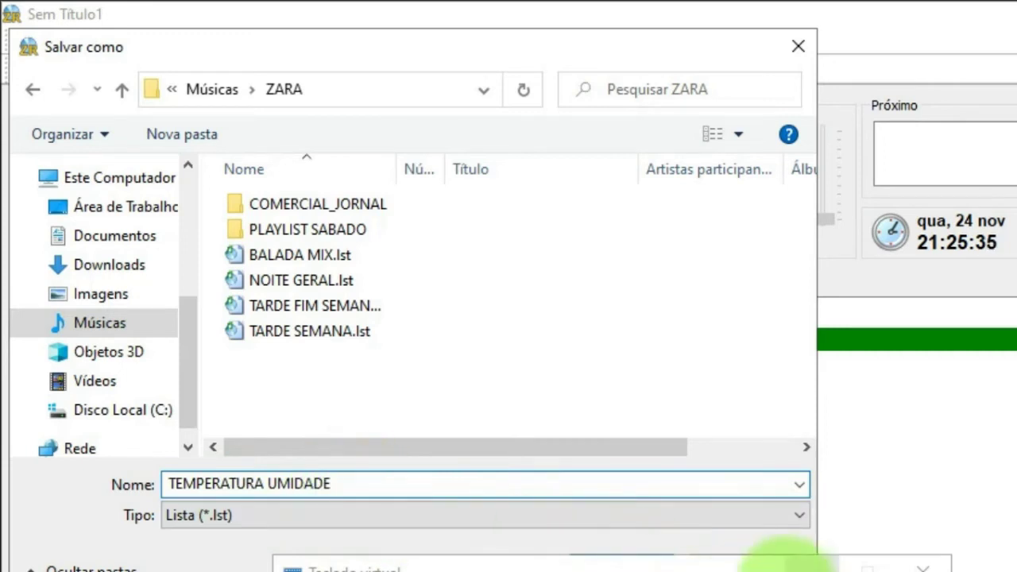
{"action": "left_click", "coordinate": [821, 563]}
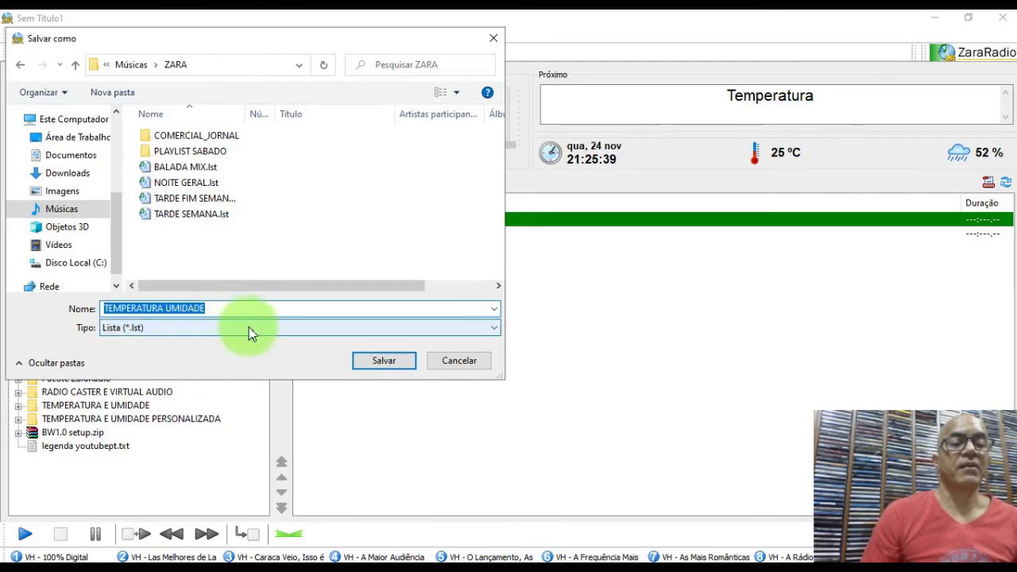
Set the playlist's file type to Sequencia (*.seq) and save it.
{"action": "left_click", "coordinate": [490, 330]}
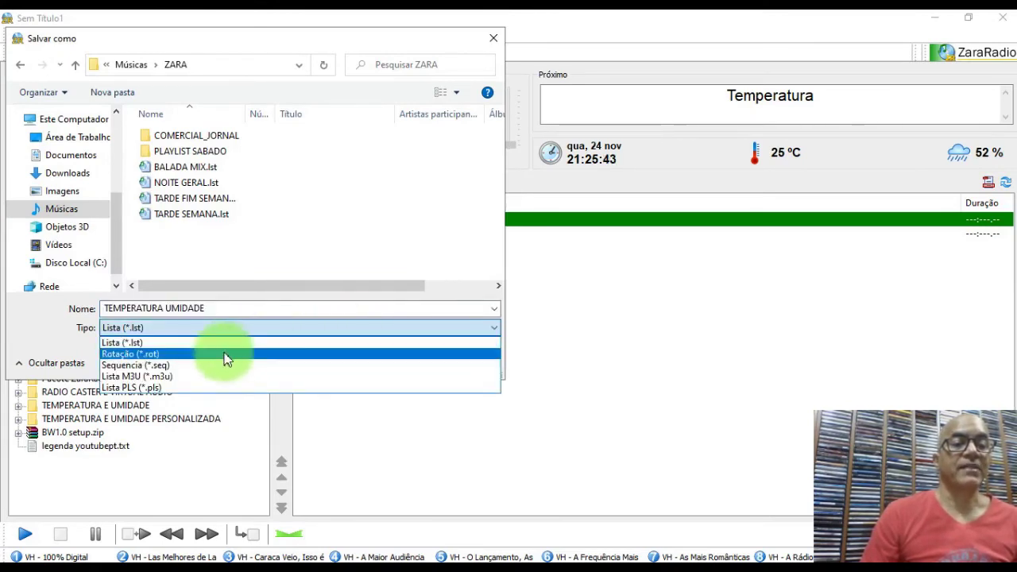
{"action": "left_click", "coordinate": [154, 367]}
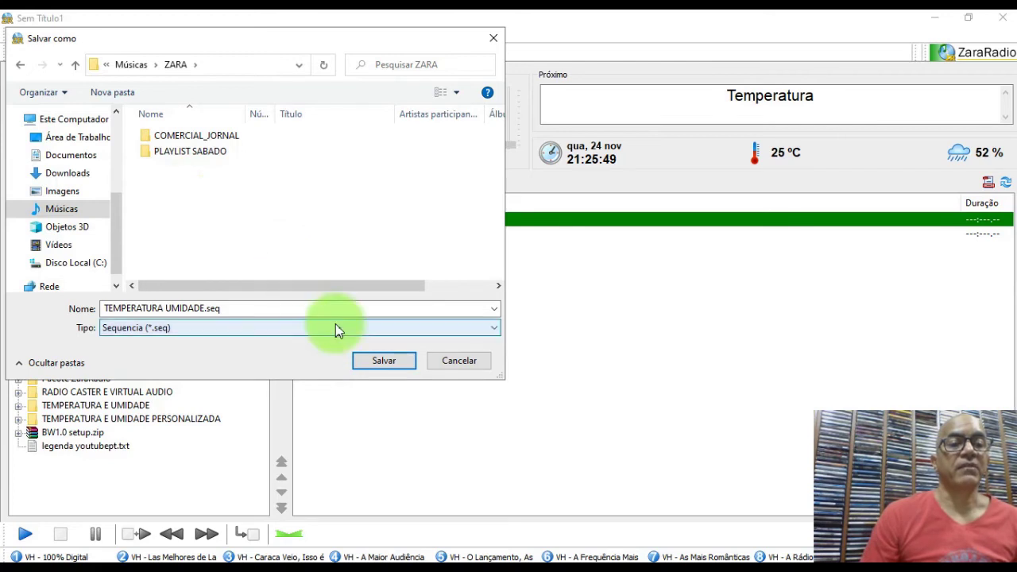
{"action": "left_click", "coordinate": [382, 361]}
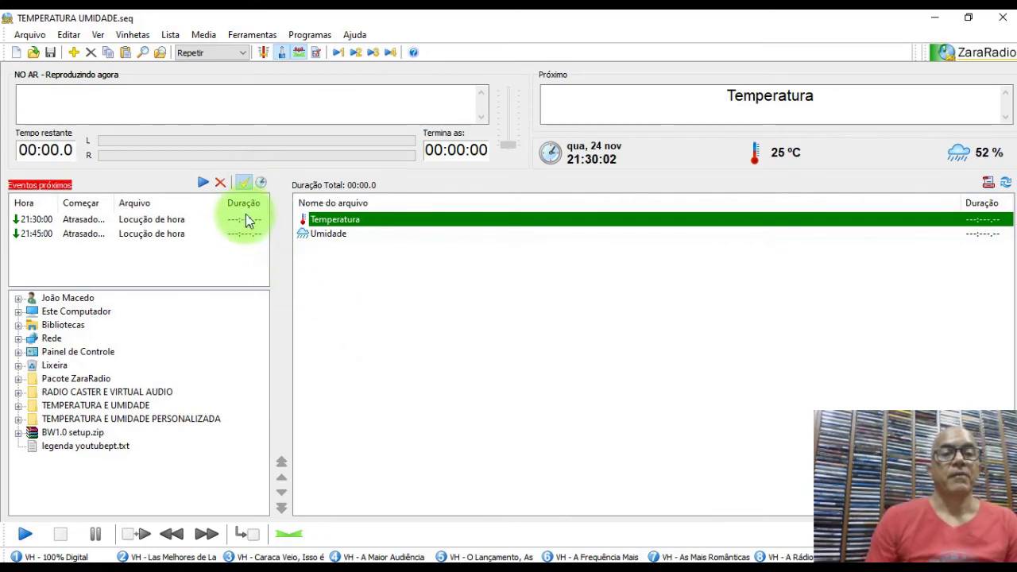
Create a new event that plays every hour ("Reproduzir a cada hora") with start time 00:30:00.
{"action": "left_click", "coordinate": [261, 185]}
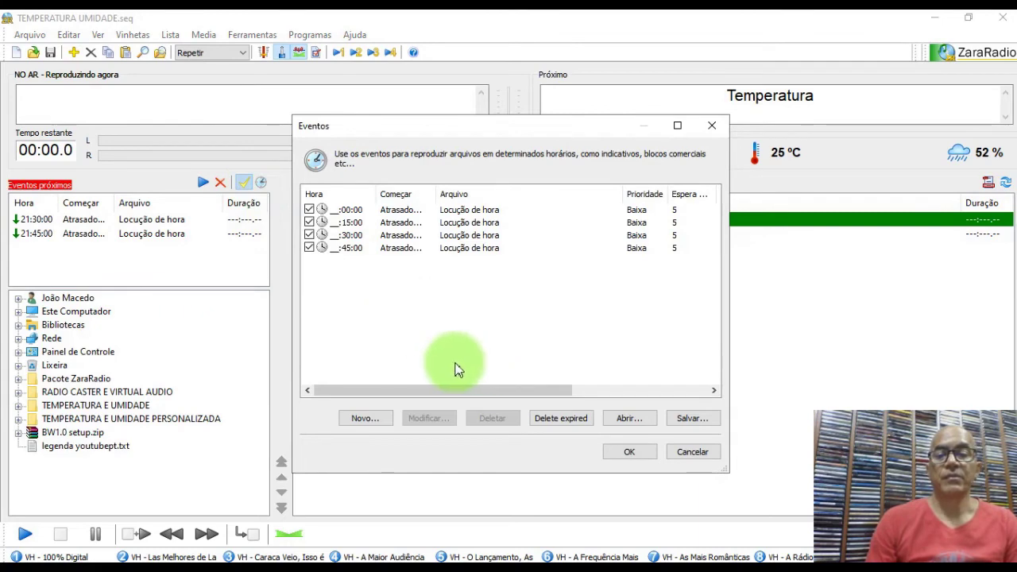
{"action": "left_click", "coordinate": [364, 418]}
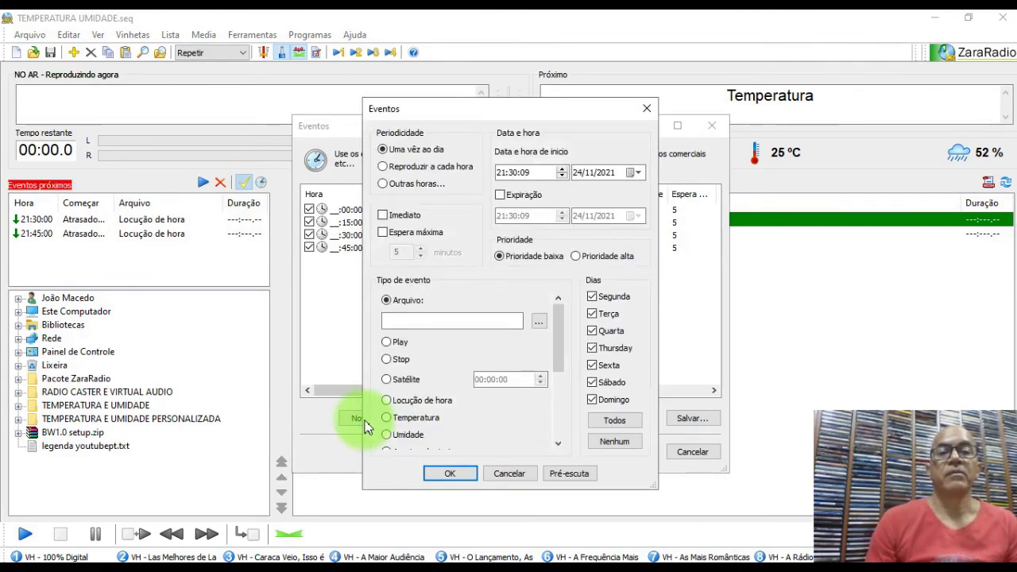
{"action": "left_click", "coordinate": [416, 170]}
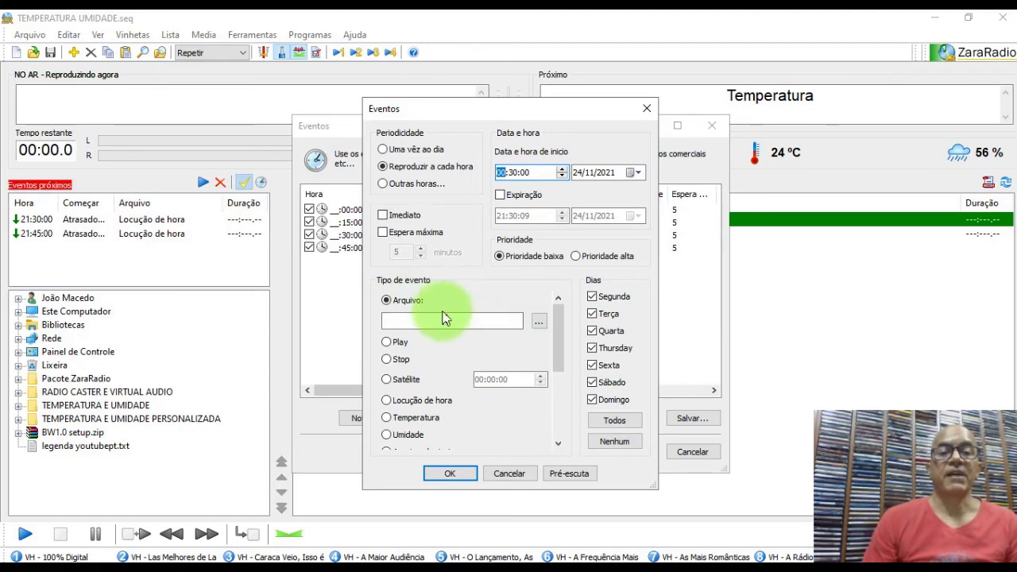
Assign TEMPERATURA UMIDADE.seq from Músicas\ZARA as the event's file, and confirm the event and the event list.
{"action": "left_click", "coordinate": [540, 320]}
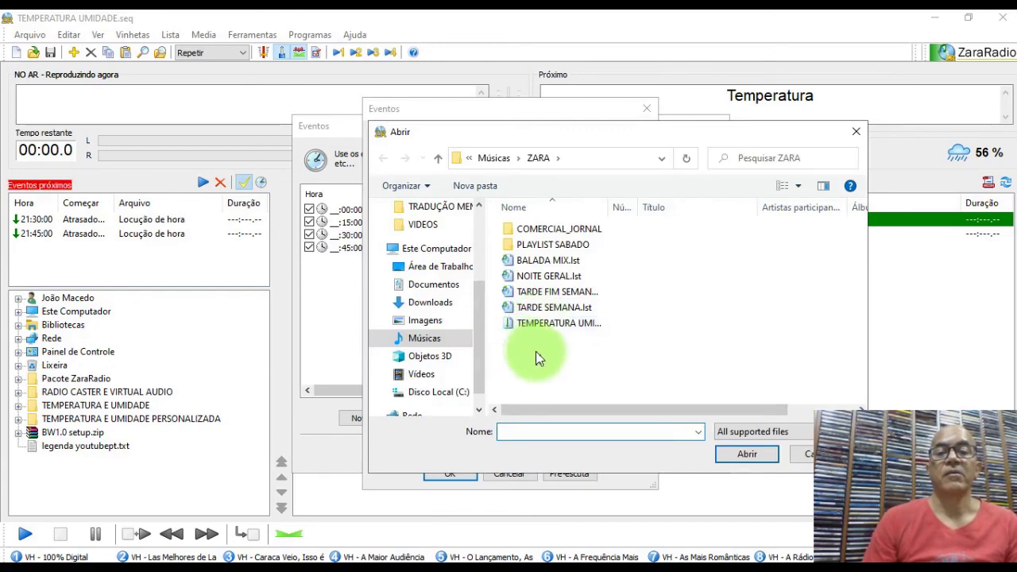
{"action": "left_click", "coordinate": [553, 324]}
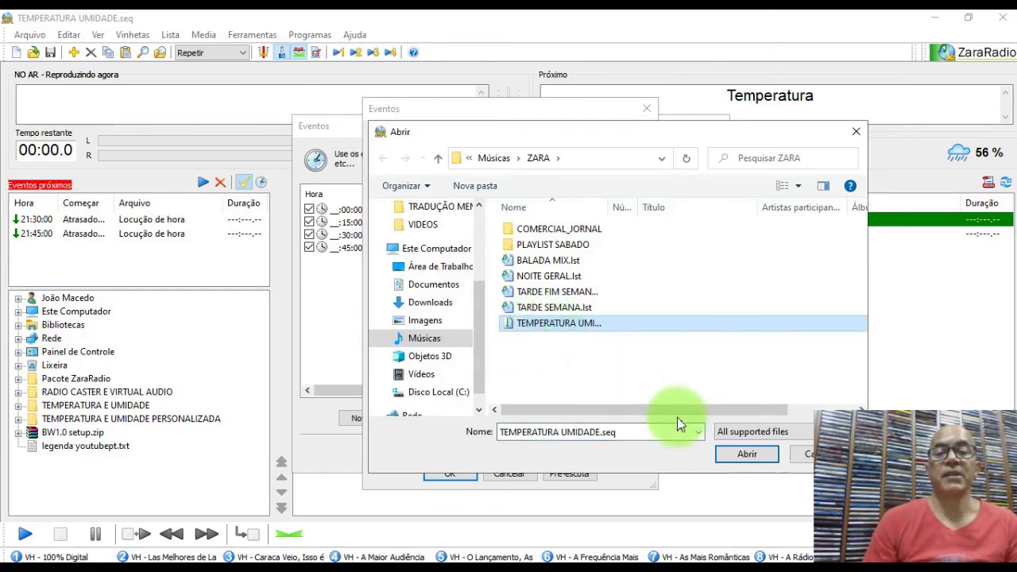
{"action": "left_click", "coordinate": [743, 454]}
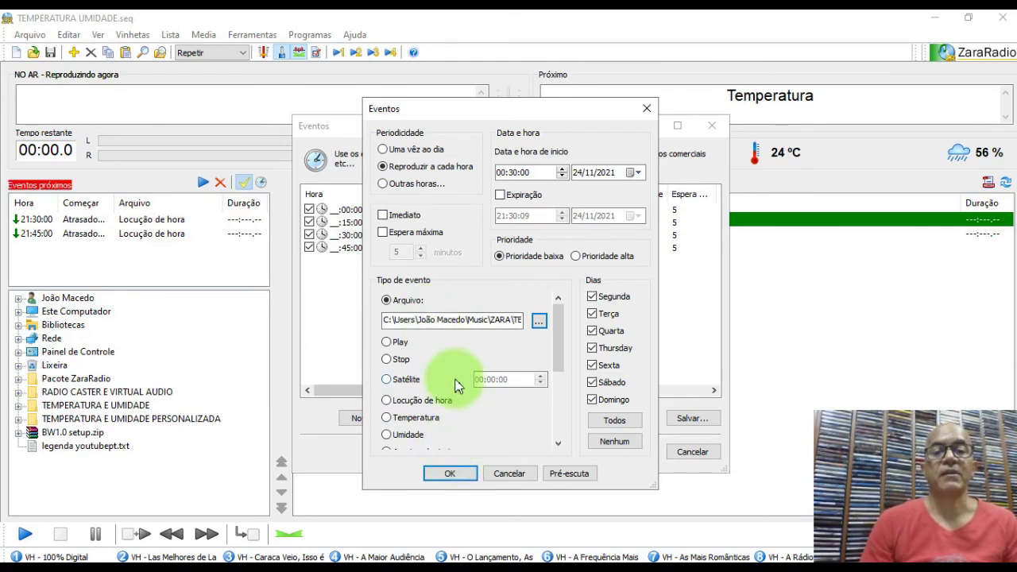
{"action": "left_click", "coordinate": [451, 473]}
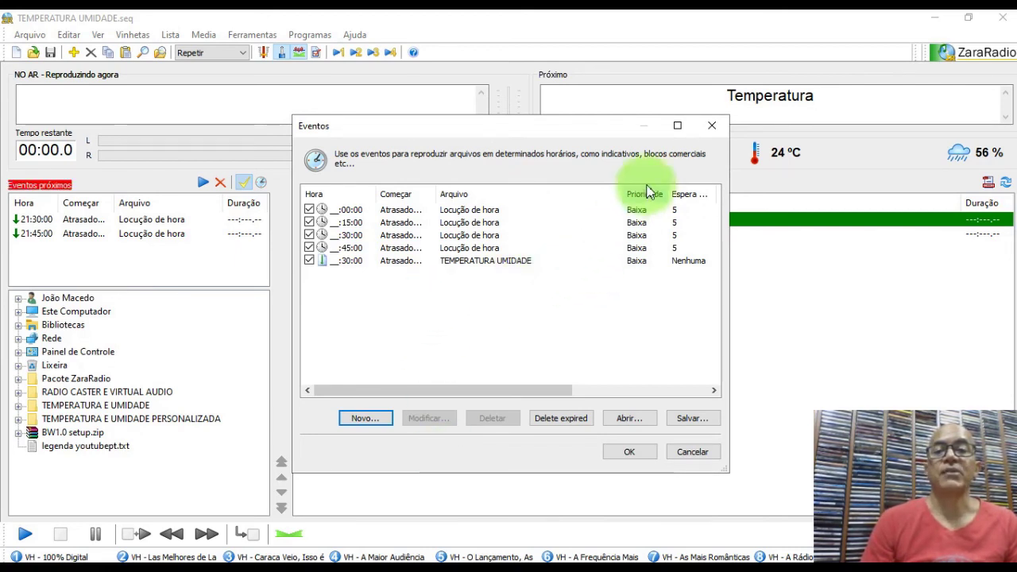
{"action": "left_click", "coordinate": [629, 452]}
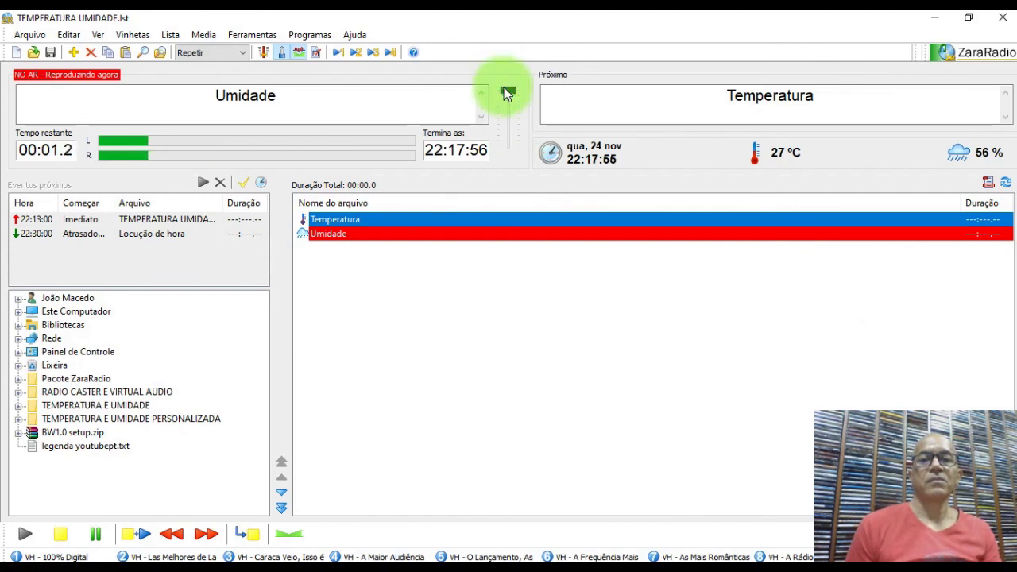
Lower the playback volume almost to its minimum while the announcements are on air.
{"action": "left_click_drag", "start_coordinate": [505, 93], "coordinate": [509, 151]}
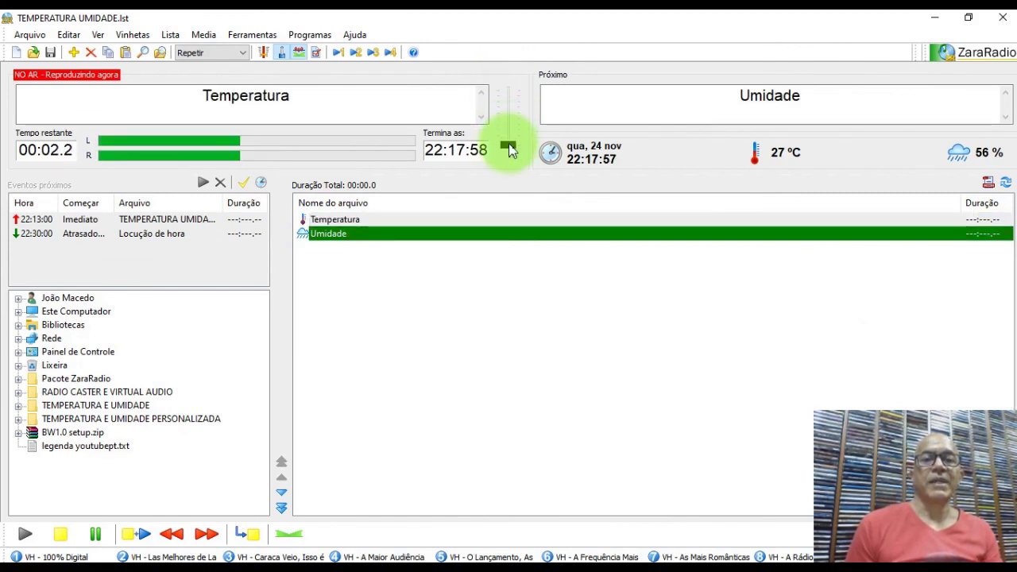